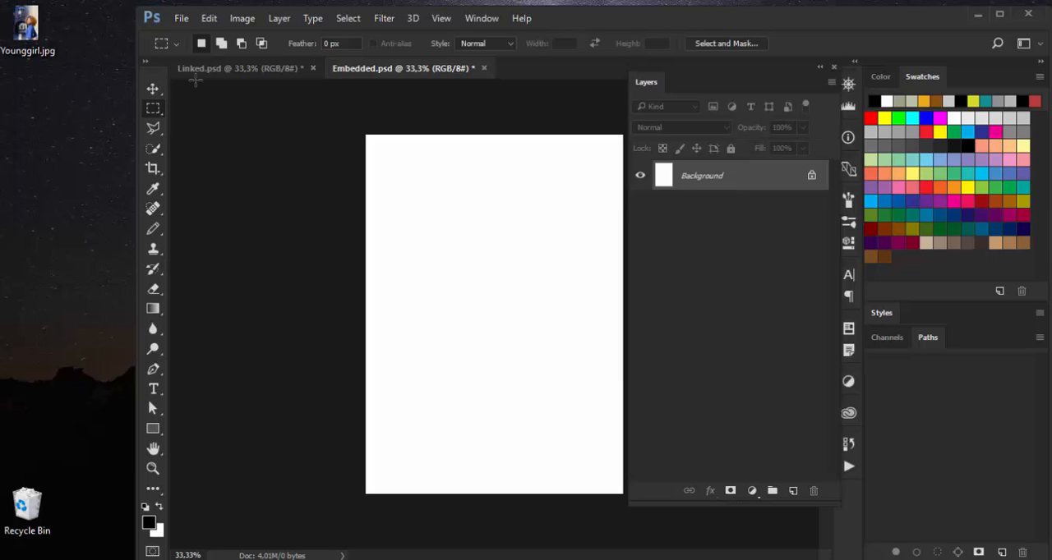
# Place Younggirl.jpg from the desktop as an embedded smart object in Embedded.psd at its default fitted size.
pyautogui.click(180, 18)
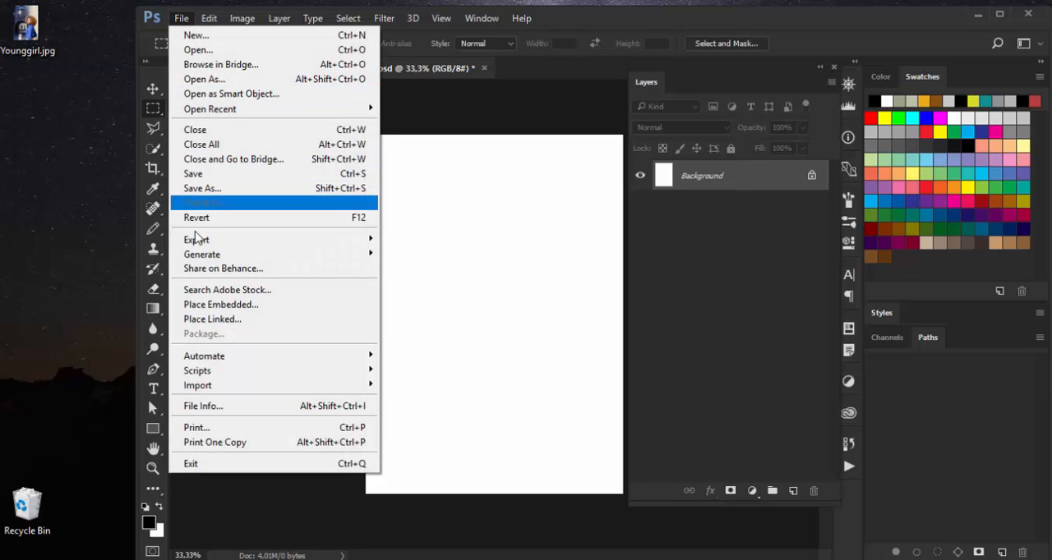
pyautogui.click(206, 308)
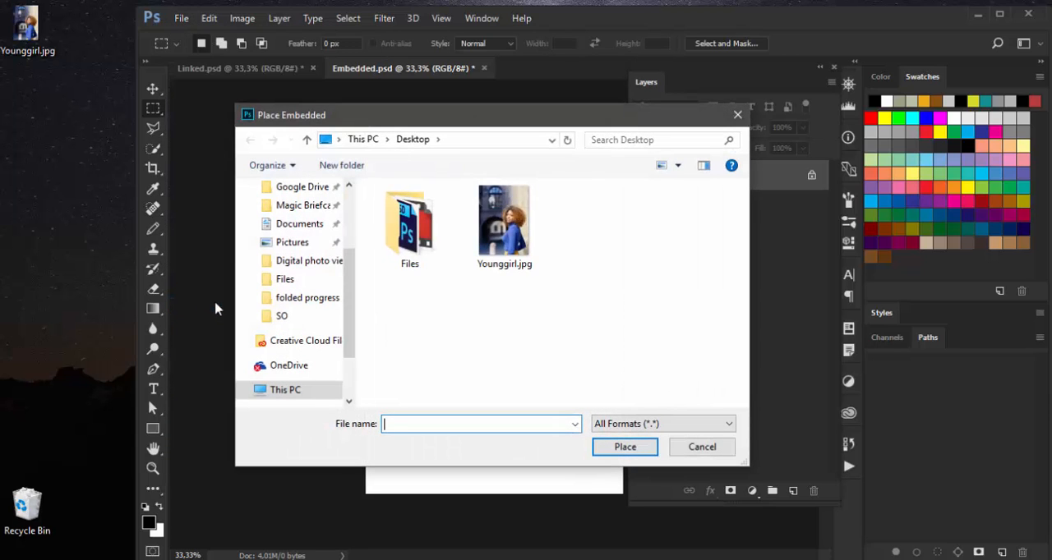
pyautogui.moveTo(503, 124); pyautogui.dragTo(464, 75)
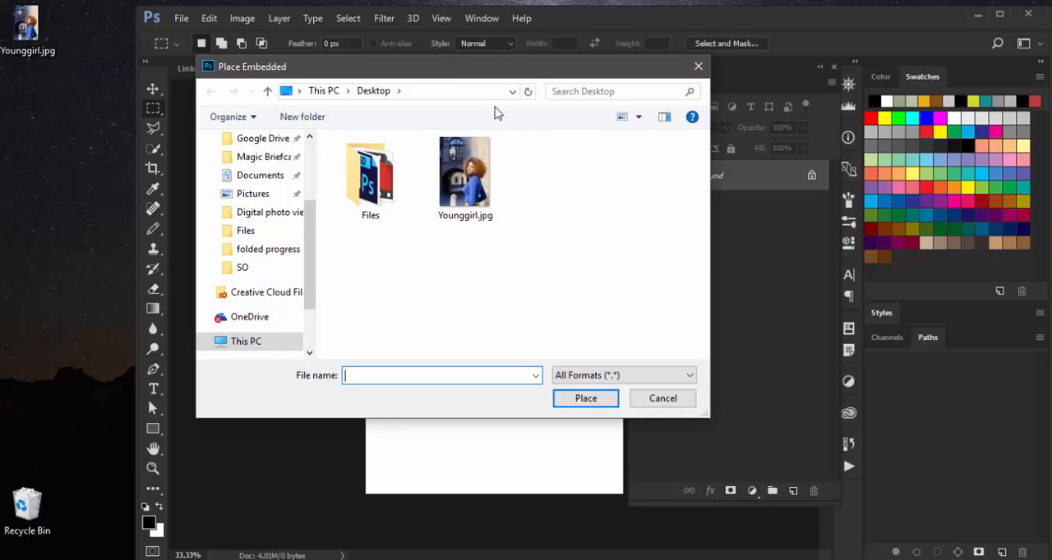
pyautogui.doubleClick(466, 179)
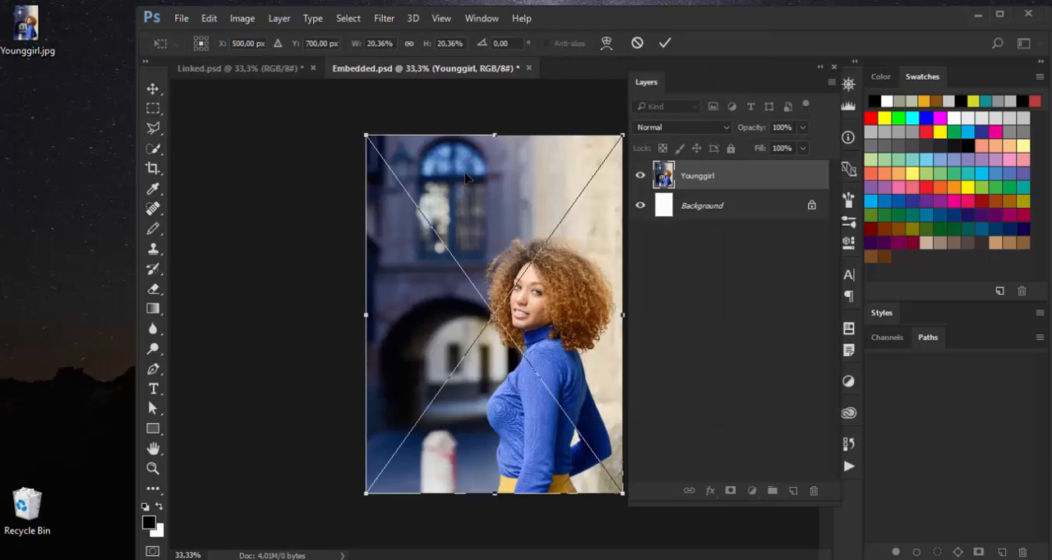
pyautogui.click(665, 43)
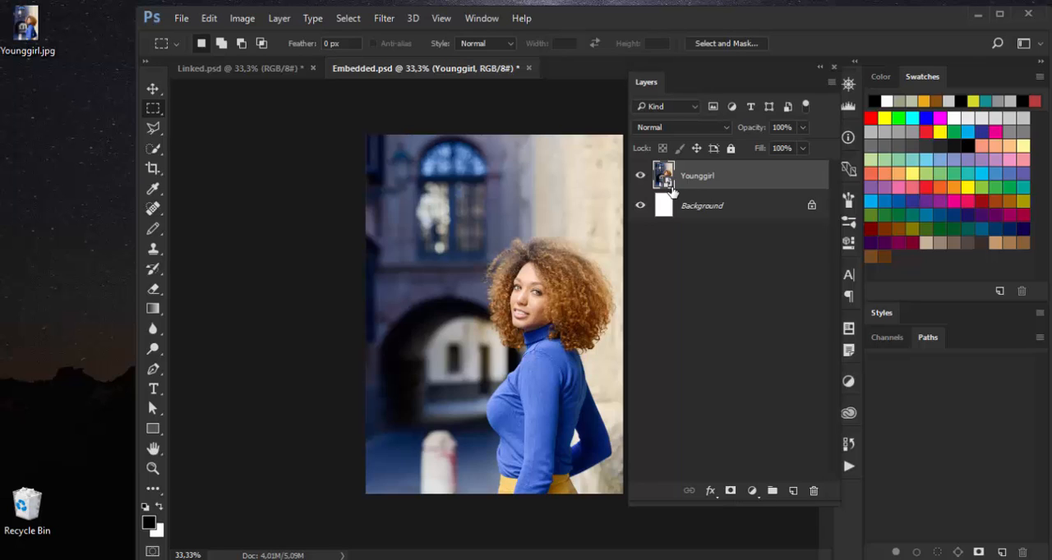
# Duplicate the Younggirl layer, scale the copy to 10% and move it to the canvas's lower-left corner, about X 254 px, Y 1044 px.
pyautogui.hotkey('ctrl', 'j')
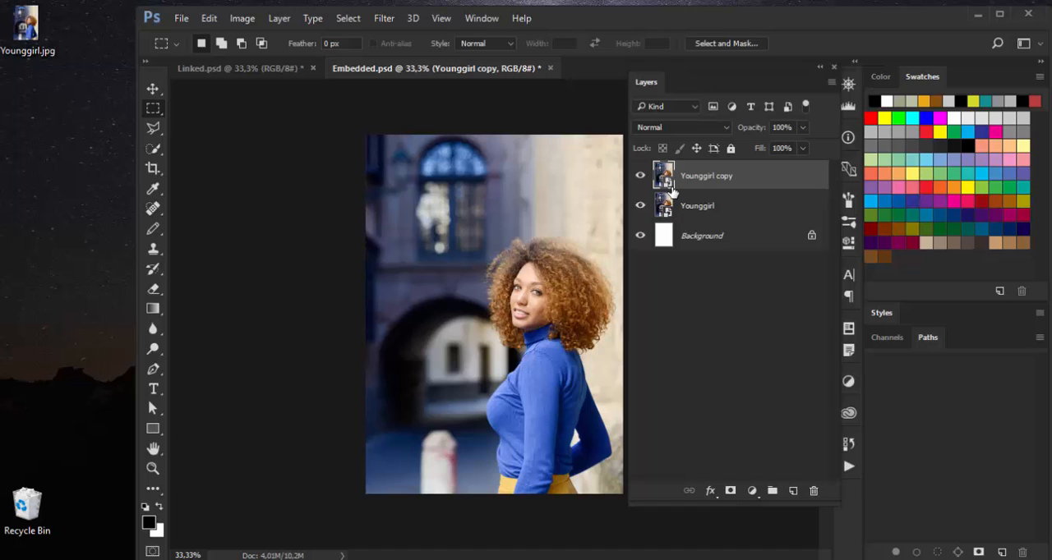
pyautogui.hotkey('ctrl', 't')
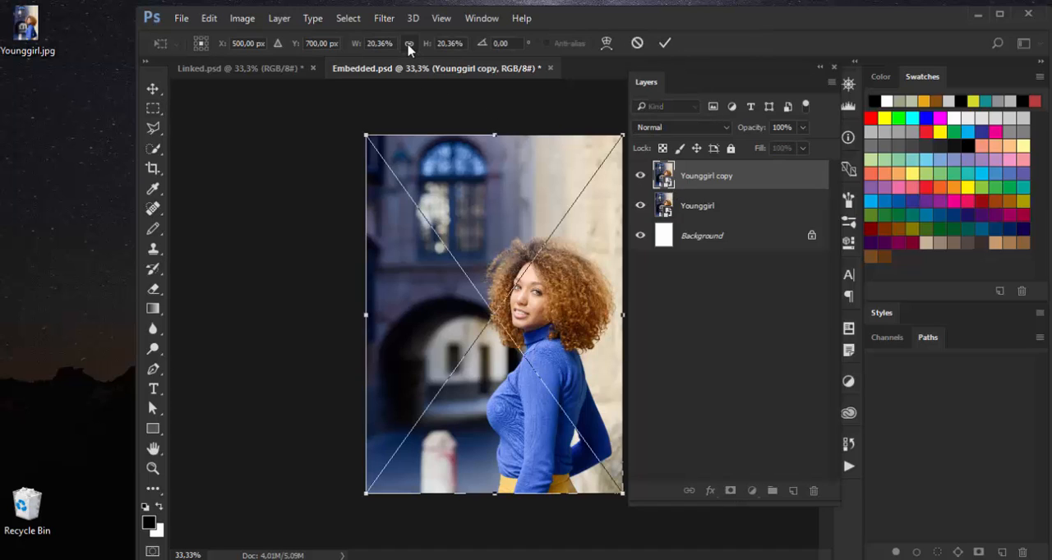
pyautogui.moveTo(382, 42); pyautogui.dragTo(343, 48)
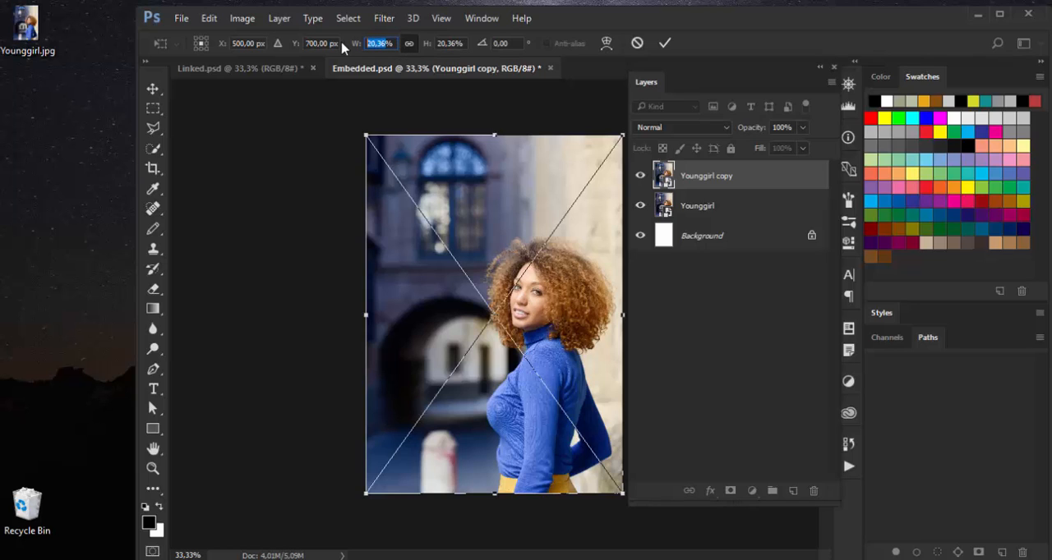
pyautogui.write('10%')
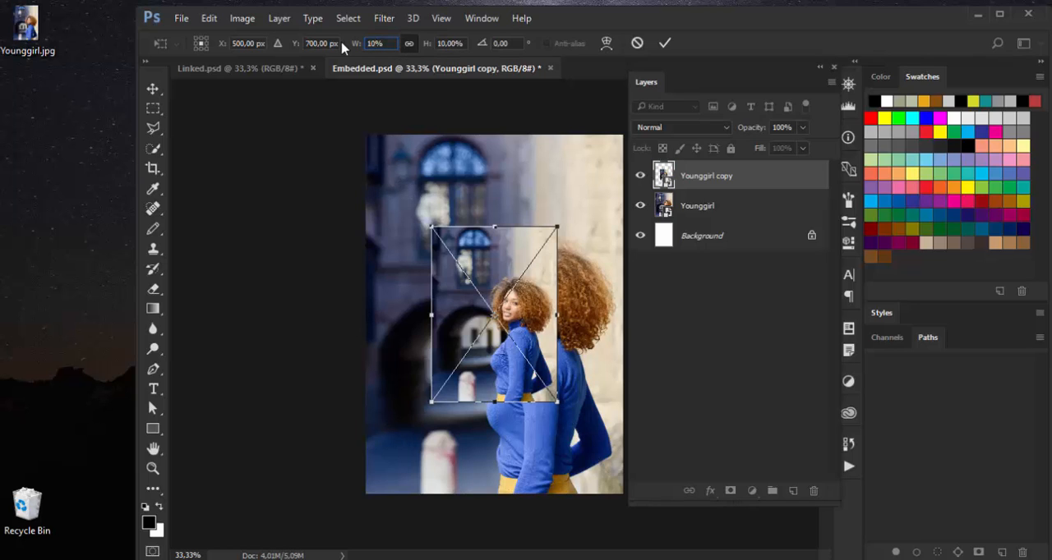
pyautogui.moveTo(522, 246); pyautogui.dragTo(465, 335)
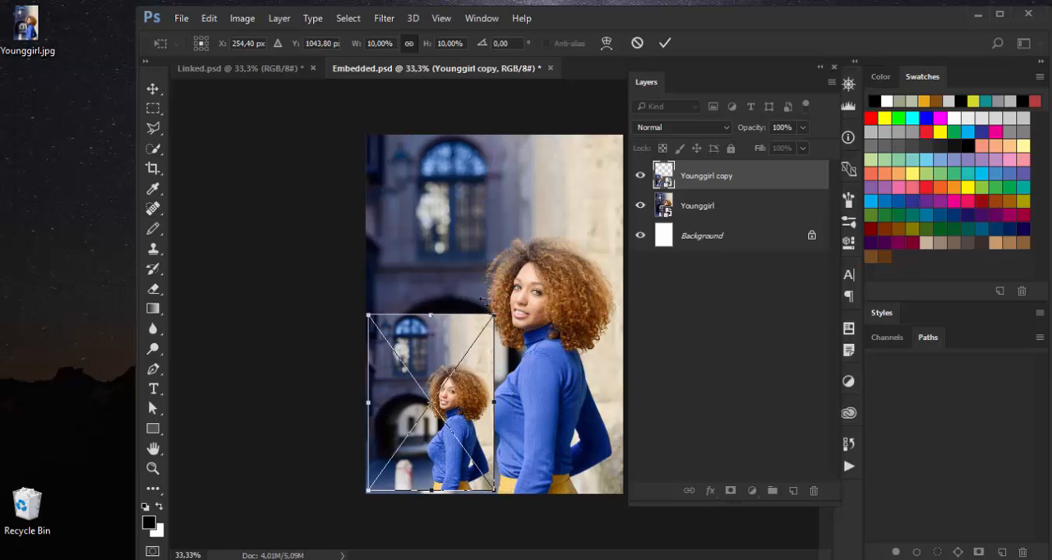
pyautogui.click(663, 43)
# Set the original Younggirl layer's opacity to 50% and save Embedded.psd.
pyautogui.click(726, 215)
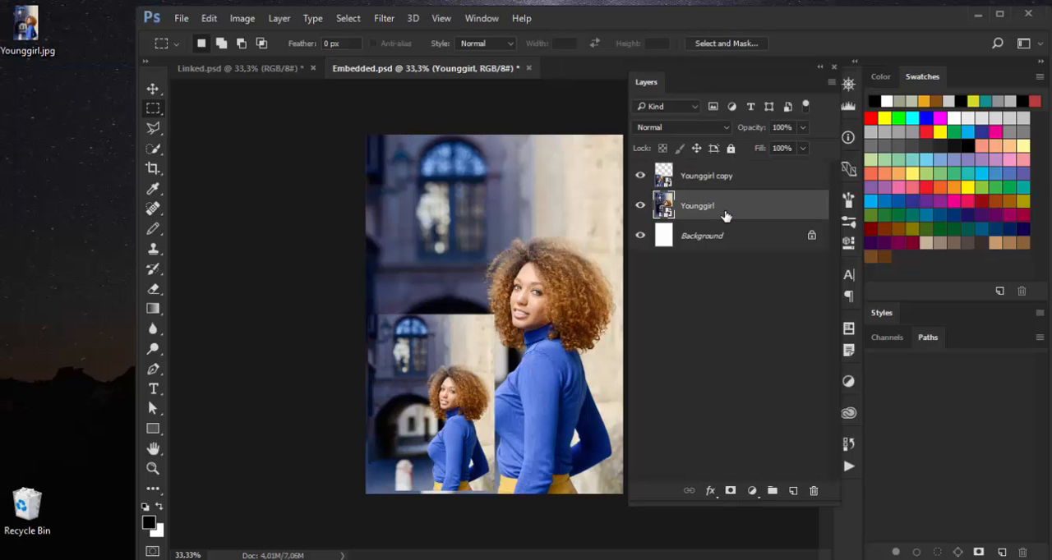
pyautogui.press('5')
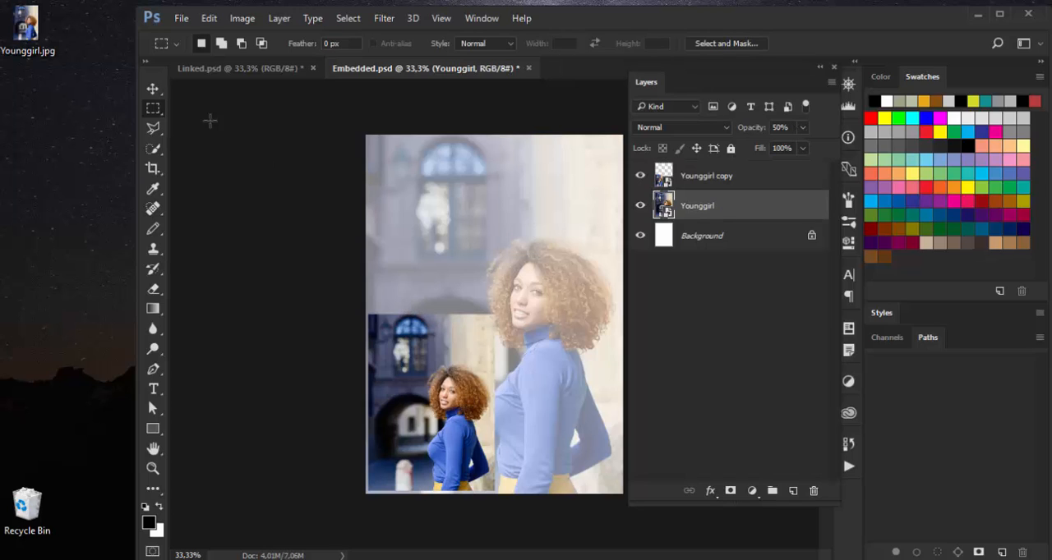
pyautogui.click(180, 18)
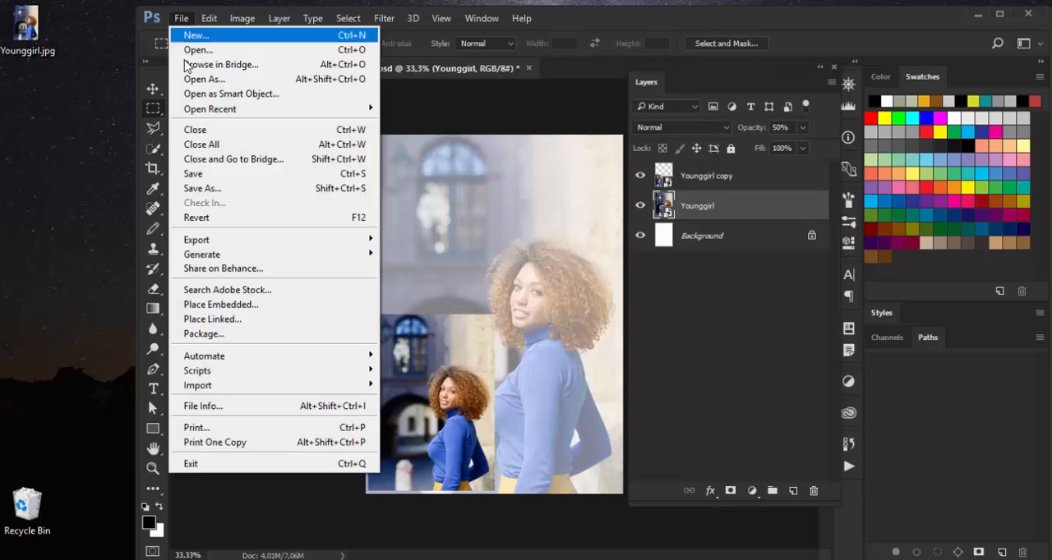
pyautogui.click(194, 173)
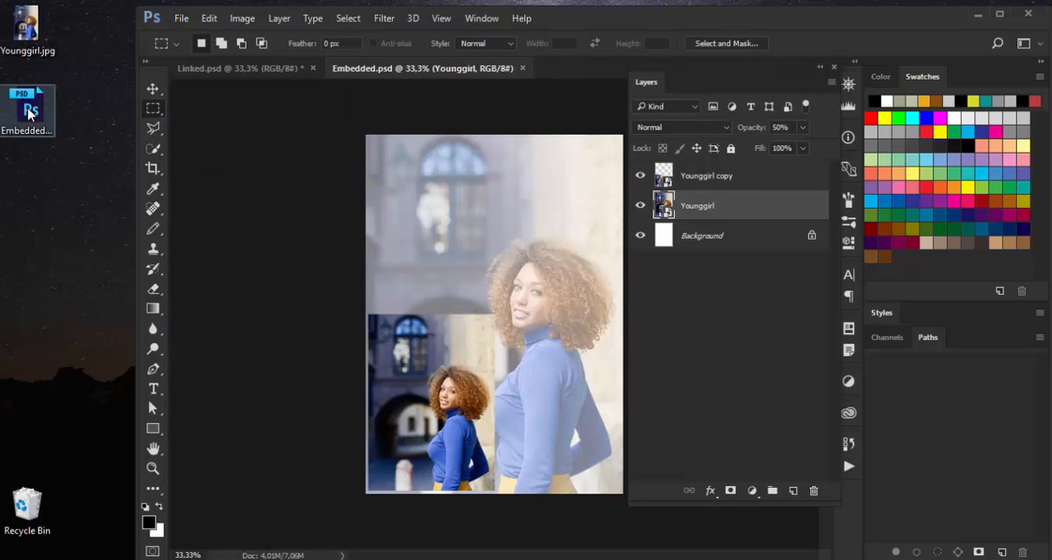
# Check the file size of Embedded.psd in its Windows properties on the desktop.
pyautogui.rightClick(28, 113)
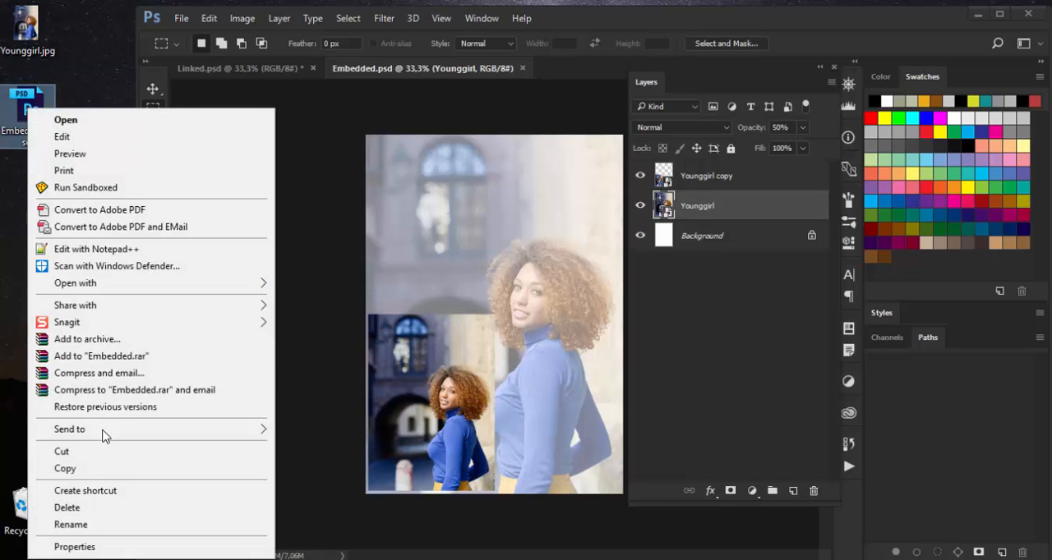
pyautogui.click(86, 547)
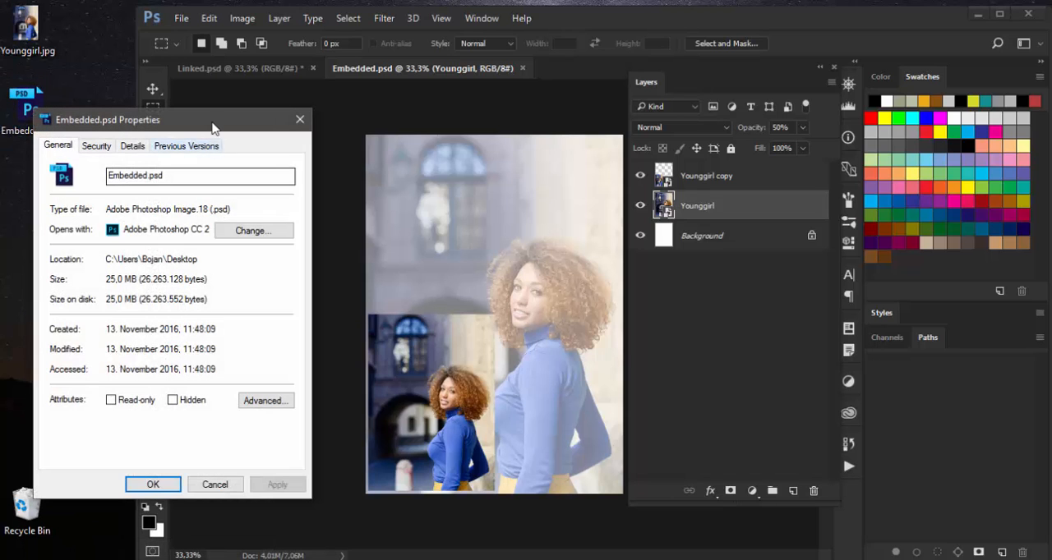
pyautogui.moveTo(212, 127); pyautogui.dragTo(288, 71)
pyautogui.moveTo(239, 118); pyautogui.dragTo(225, 119)
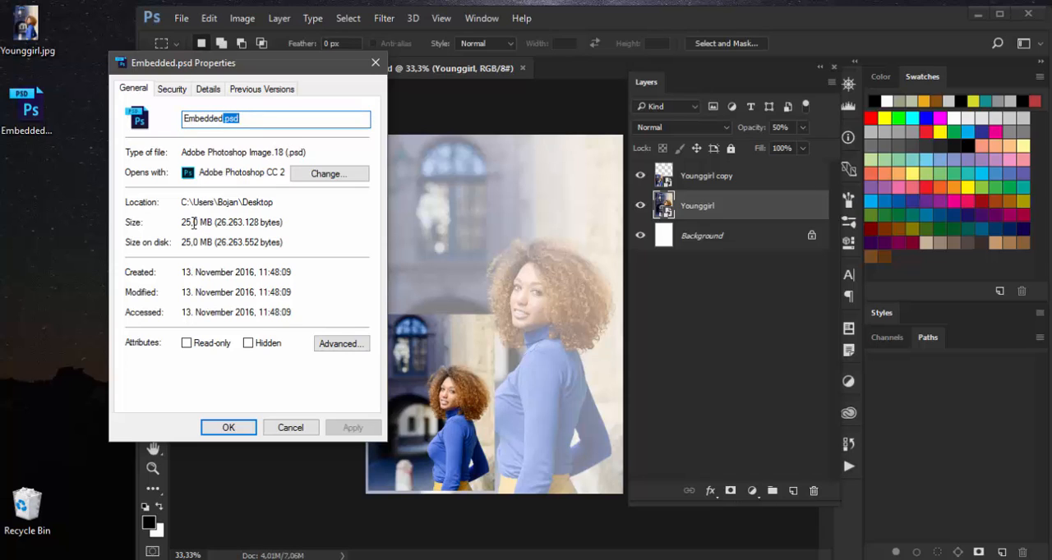
pyautogui.click(228, 428)
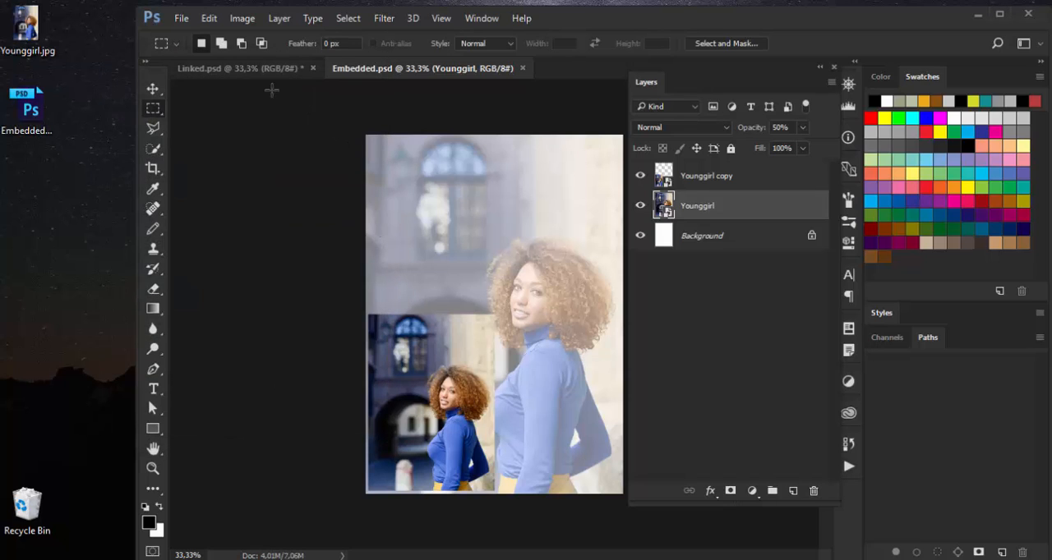
# Place Younggirl.jpg as a linked smart object in the Linked.psd document at its default fitted size.
pyautogui.click(256, 70)
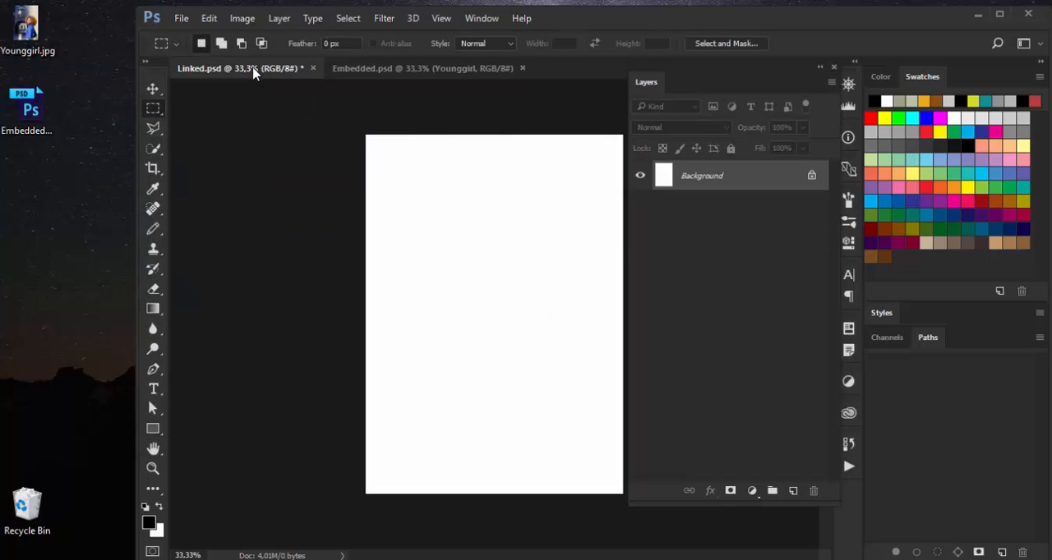
pyautogui.click(179, 18)
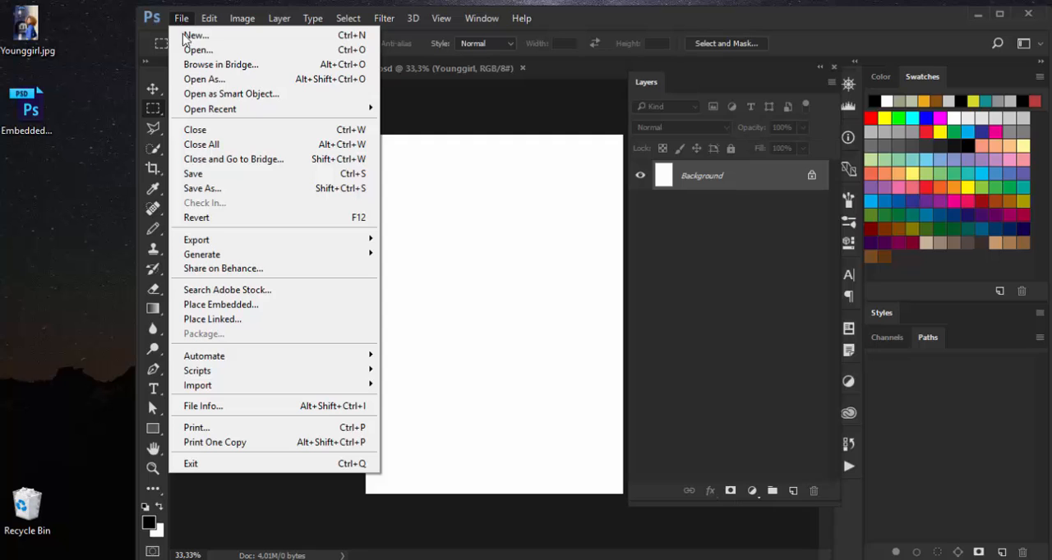
pyautogui.click(211, 322)
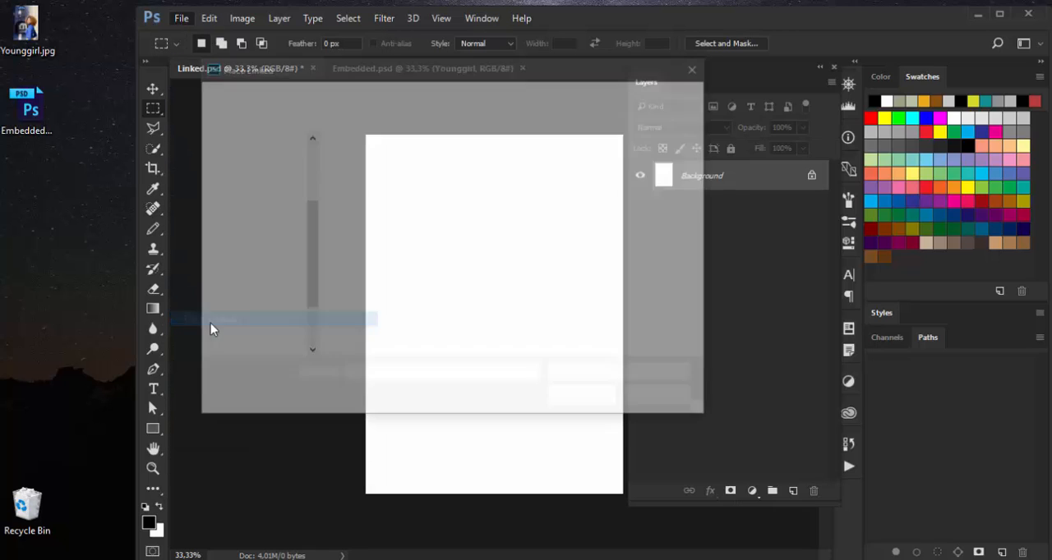
pyautogui.click(563, 182)
pyautogui.doubleClick(564, 181)
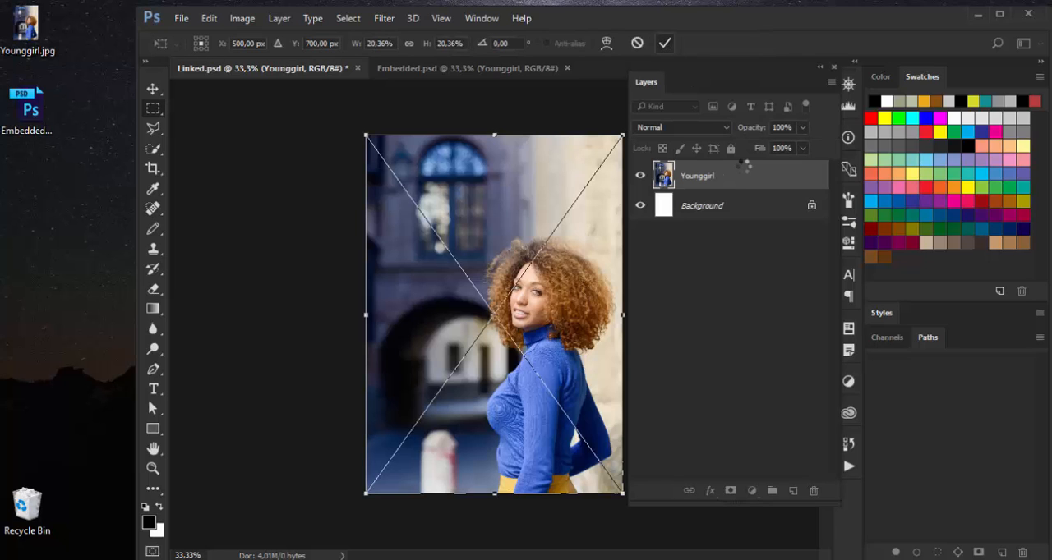
pyautogui.press('Return')
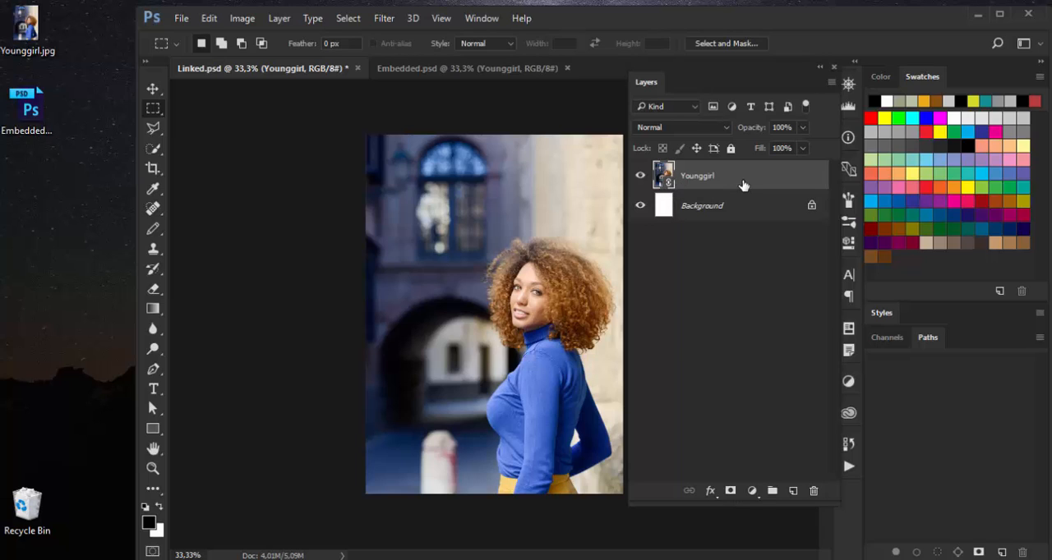
# Duplicate the linked Younggirl layer, scale the copy to 10% and move it to the lower-left corner, about X 254 px, Y 1044 px.
pyautogui.hotkey('ctrl', 'j')
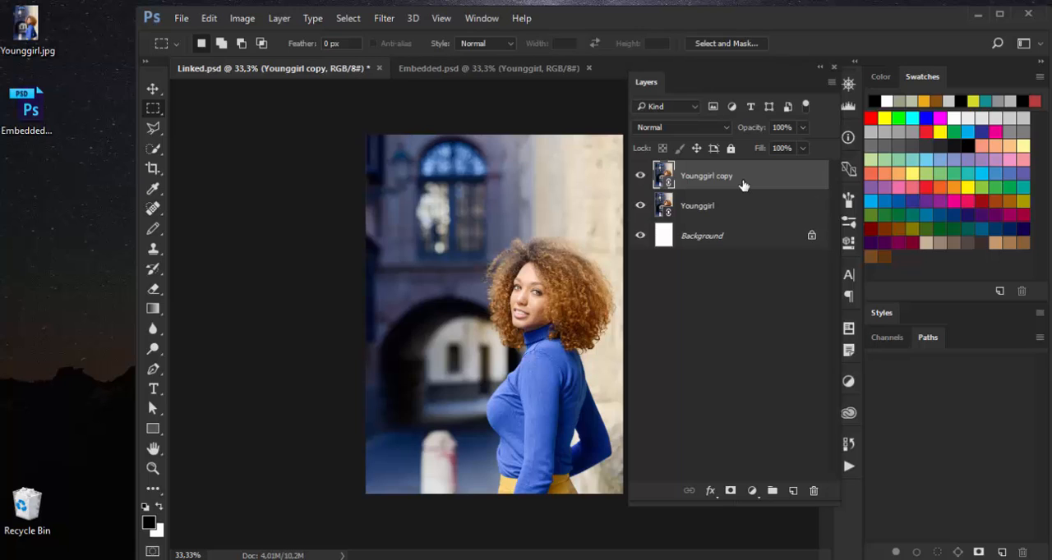
pyautogui.hotkey('ctrl', 't')
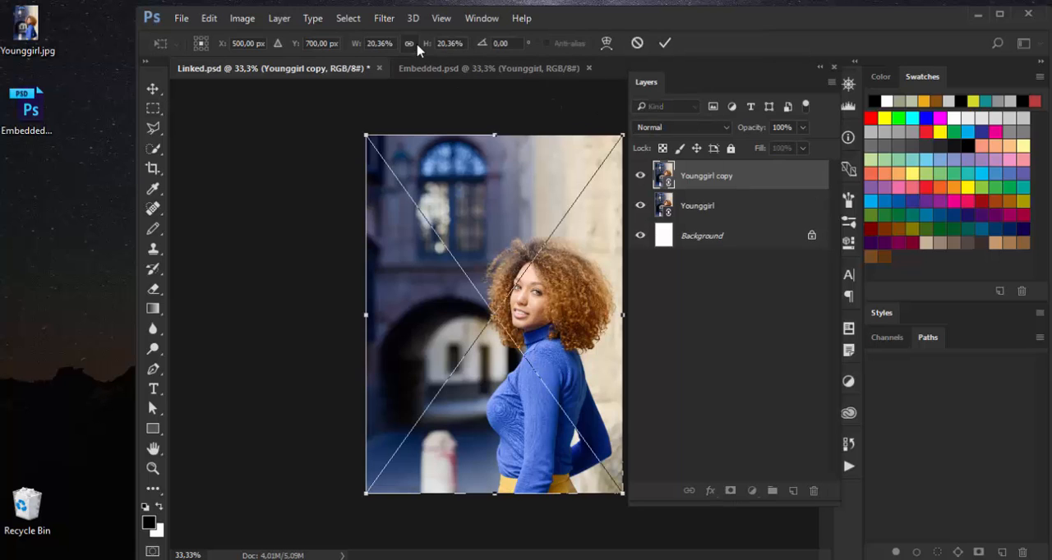
pyautogui.click(381, 43)
pyautogui.moveTo(380, 43); pyautogui.dragTo(355, 47)
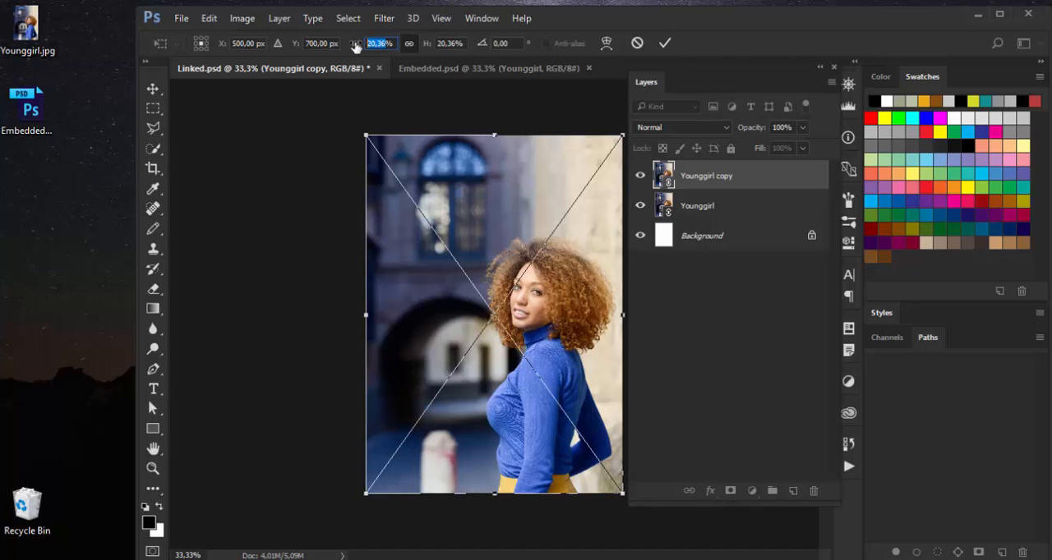
pyautogui.write('10')
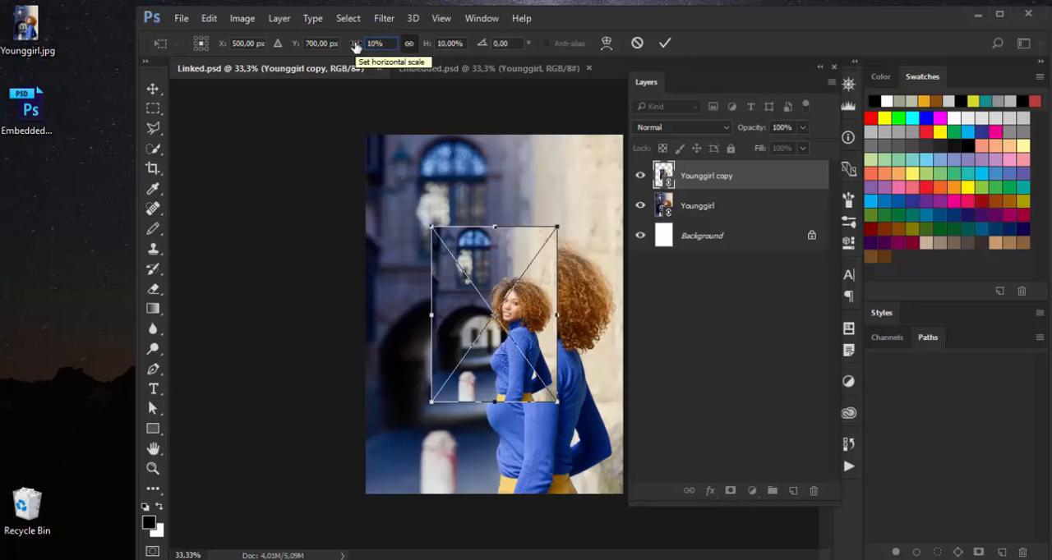
pyautogui.moveTo(500, 257); pyautogui.dragTo(443, 346)
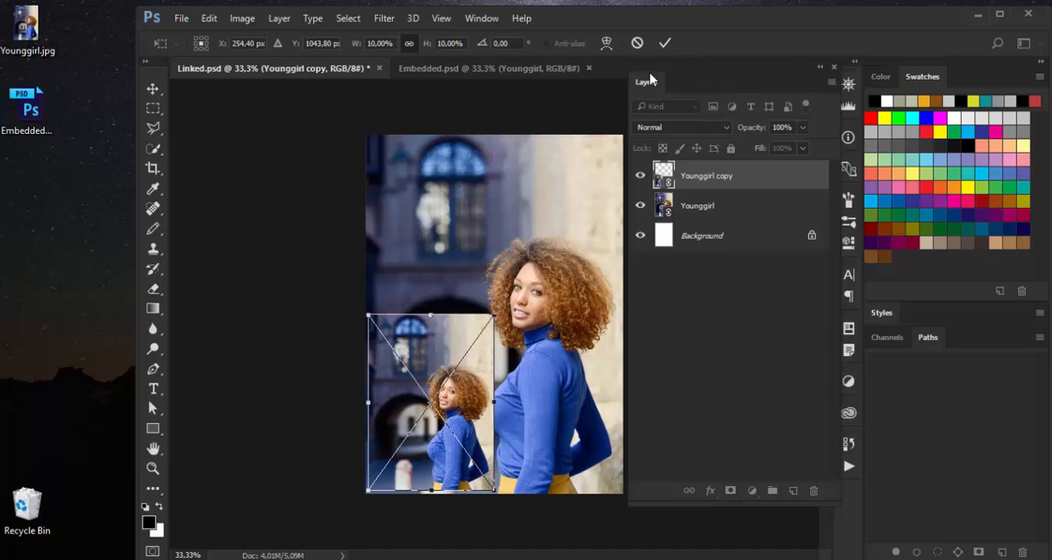
pyautogui.click(663, 43)
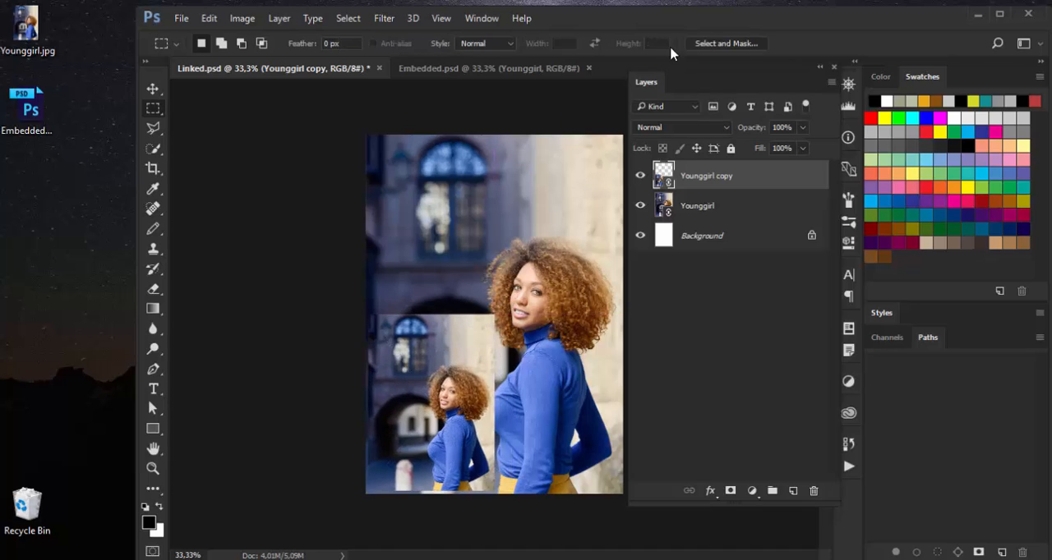
# Set the original linked Younggirl layer's opacity to 50% and save Linked.psd.
pyautogui.click(715, 218)
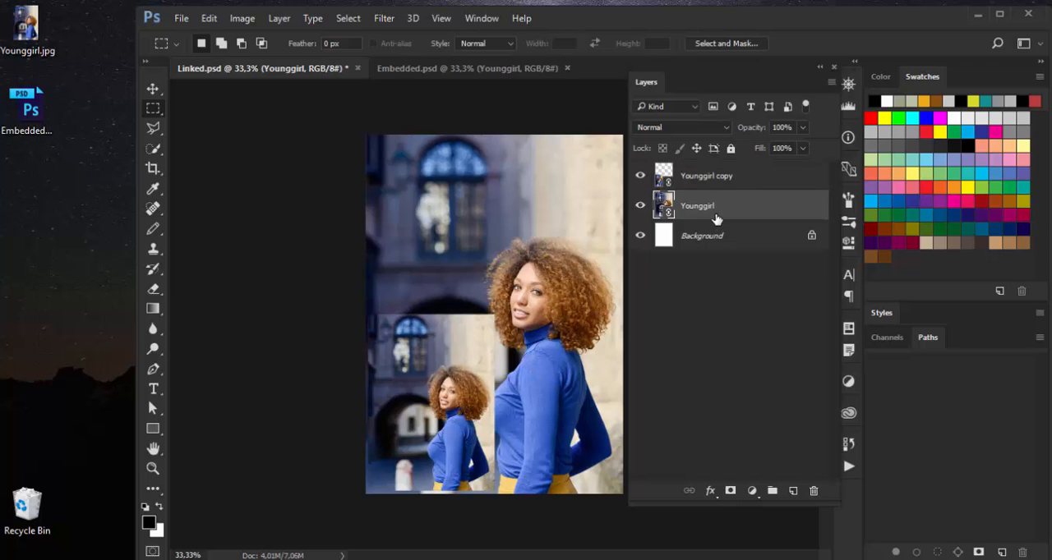
pyautogui.press('5')
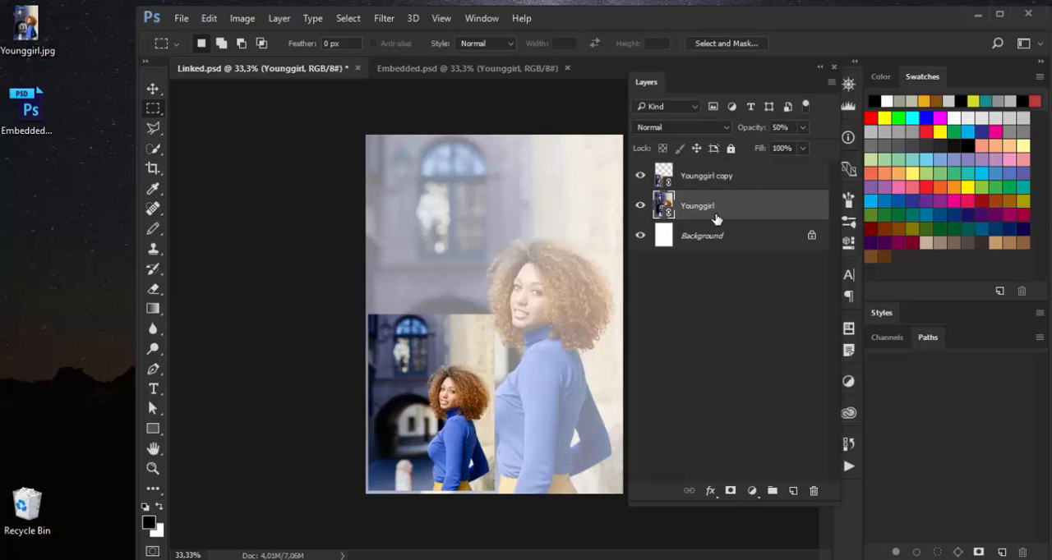
pyautogui.click(182, 18)
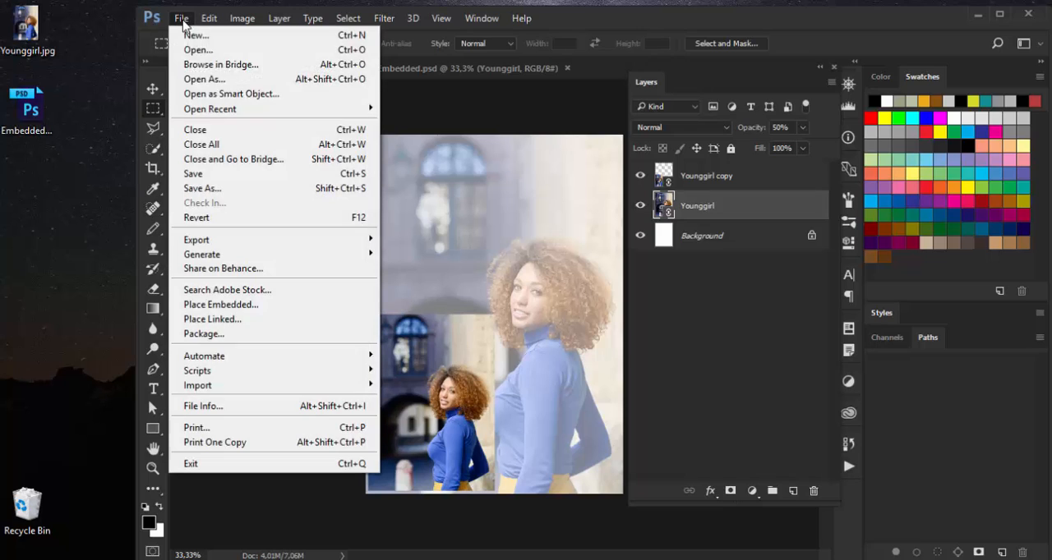
pyautogui.click(195, 173)
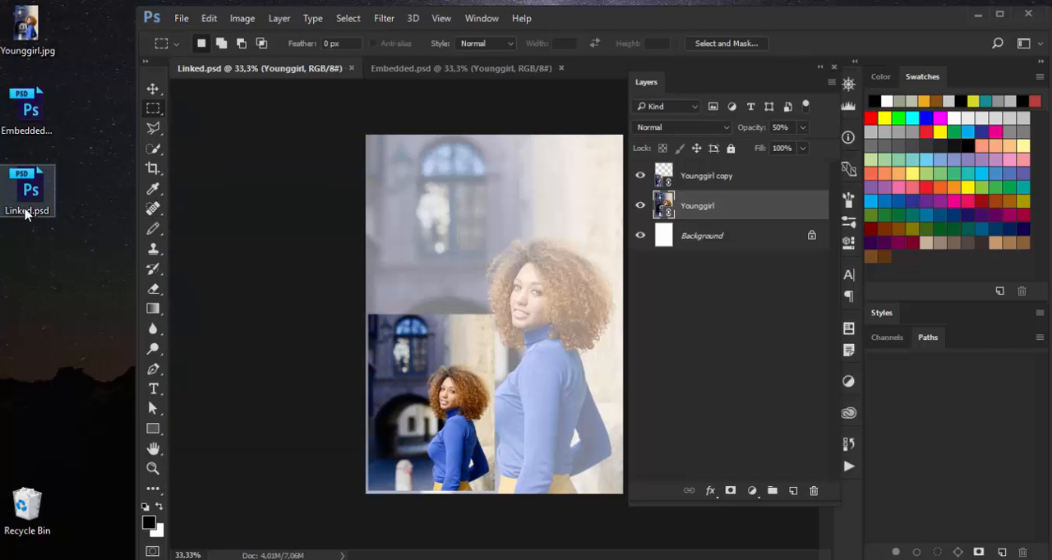
# Check the file size of Linked.psd in its Windows properties on the desktop.
pyautogui.rightClick(33, 197)
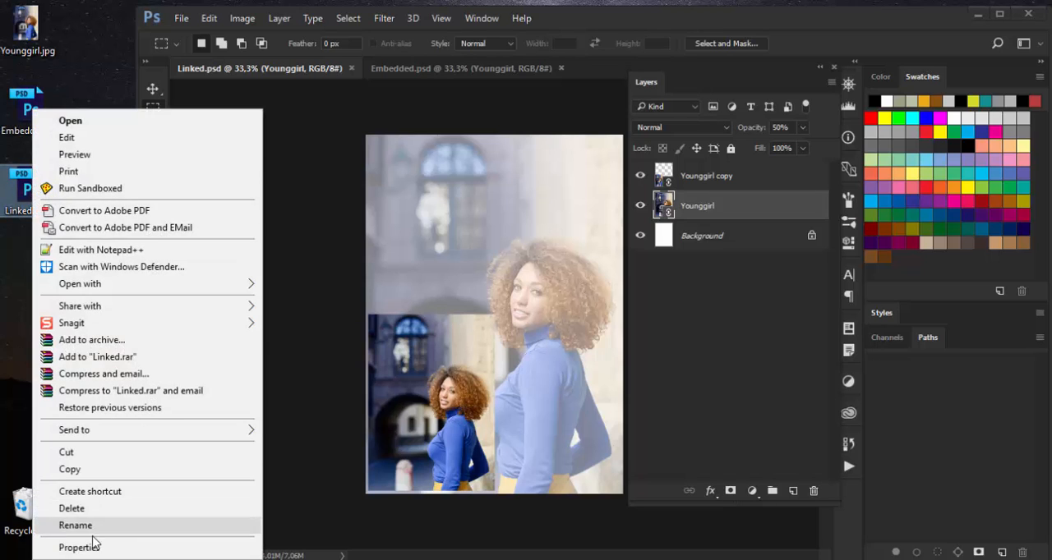
pyautogui.click(92, 542)
pyautogui.moveTo(201, 212); pyautogui.dragTo(457, 46)
pyautogui.doubleClick(409, 102)
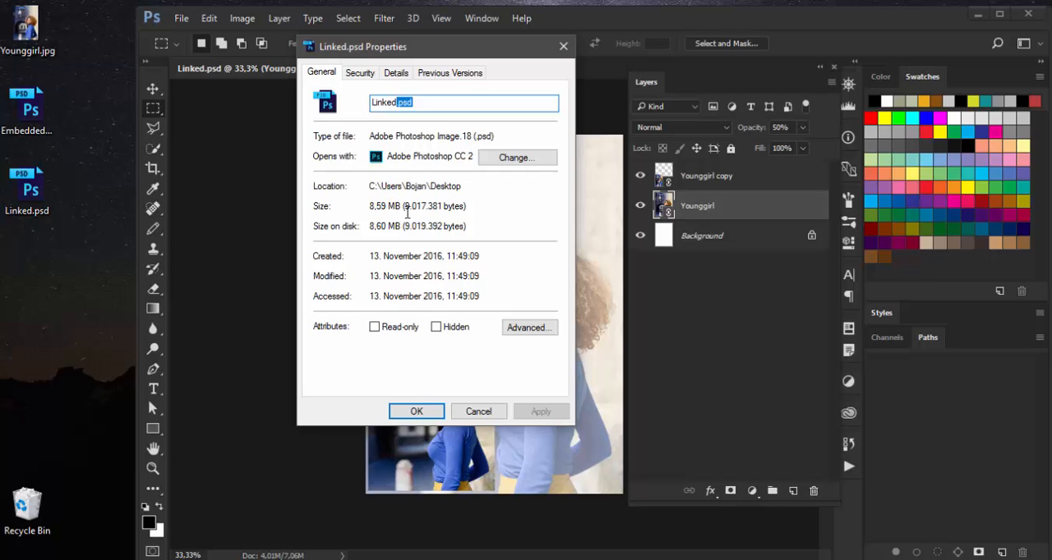
# Recheck Linked.psd's size properties, close them, and compare the Embedded.psd and Linked.psd documents in Photoshop.
pyautogui.click(417, 410)
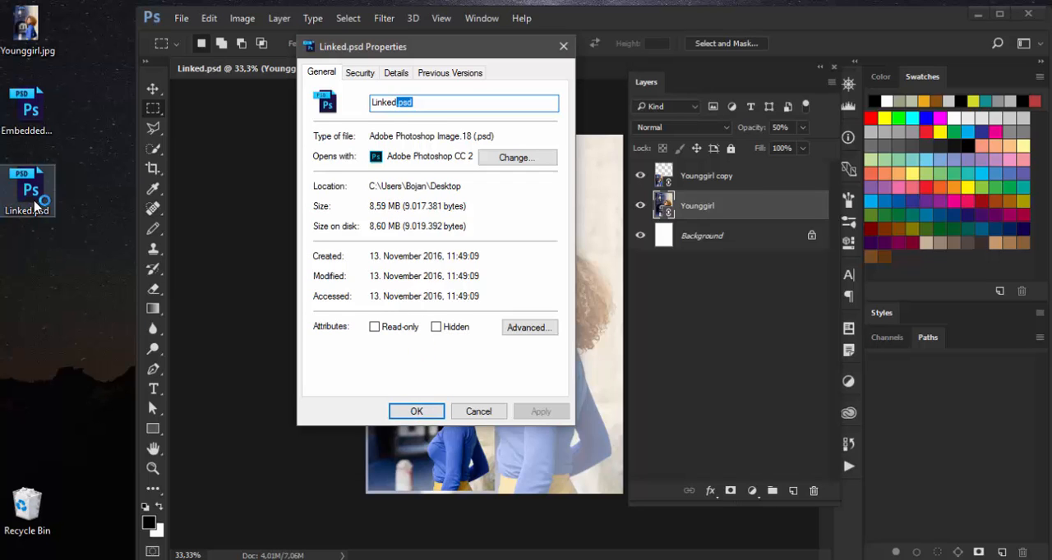
pyautogui.click(434, 413)
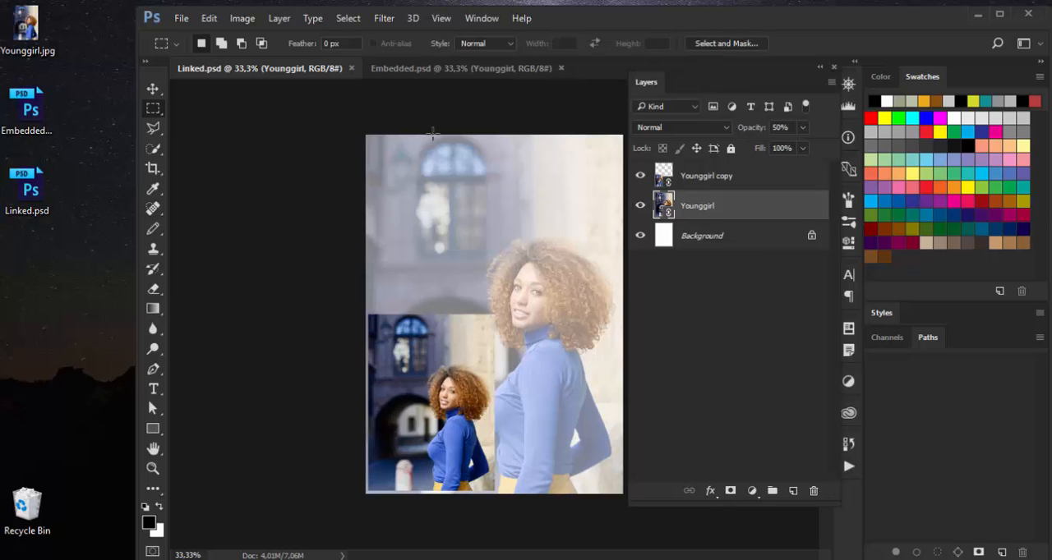
pyautogui.click(422, 69)
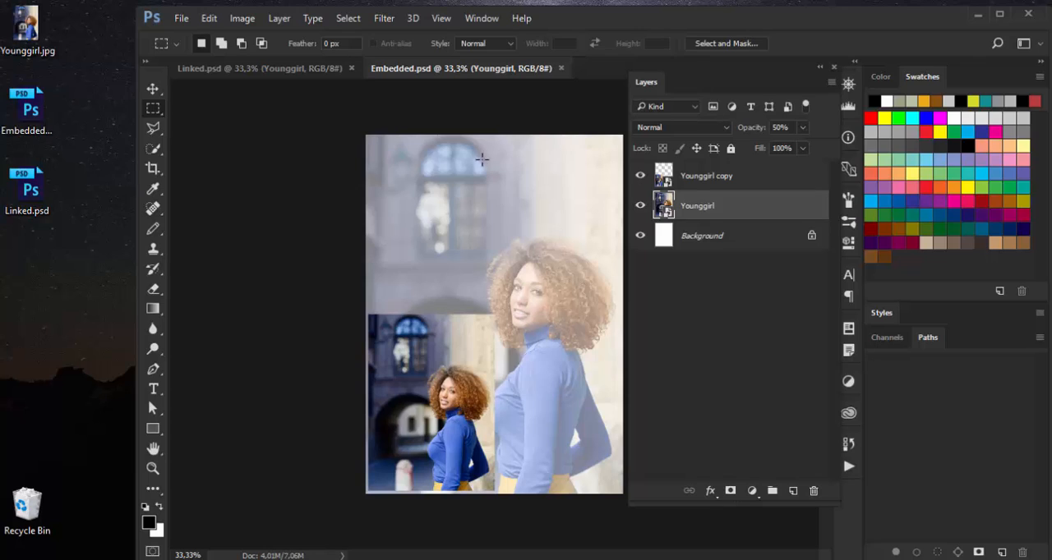
pyautogui.click(260, 70)
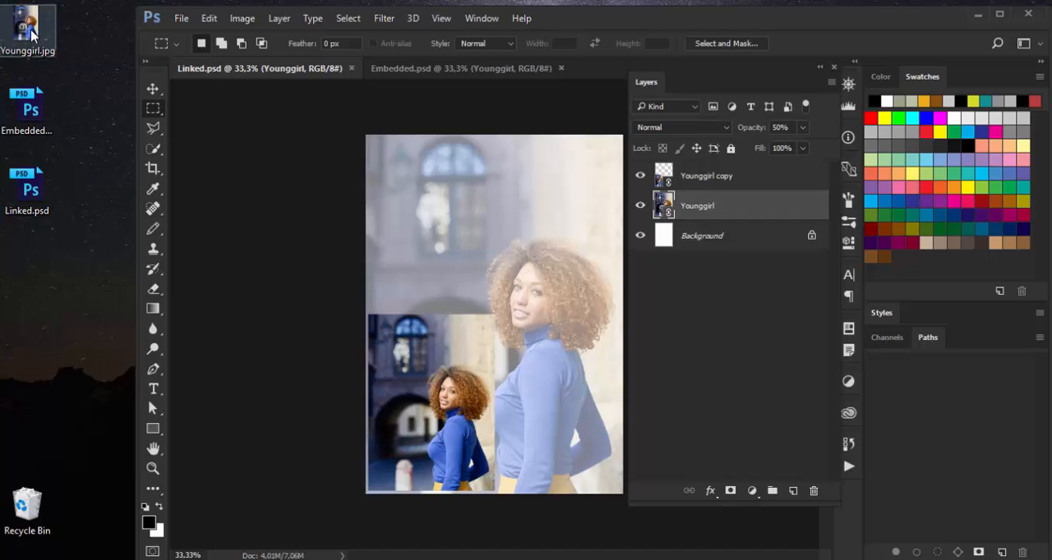
# Open Younggirl.jpg from the desktop as its own document and add a Color Lookup adjustment layer using the EdgyAmber.3DL LUT.
pyautogui.moveTo(35, 36); pyautogui.dragTo(788, 53)
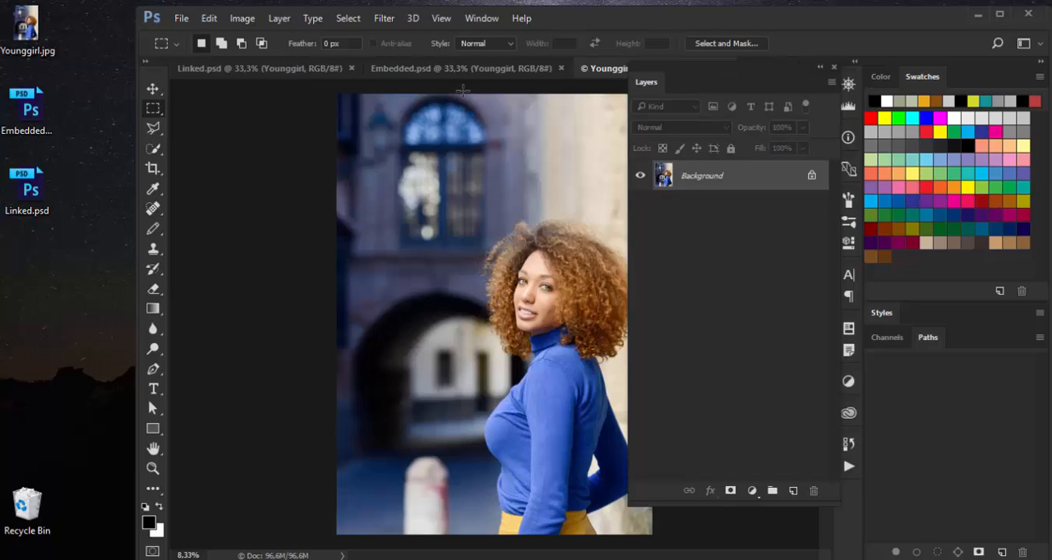
pyautogui.click(752, 491)
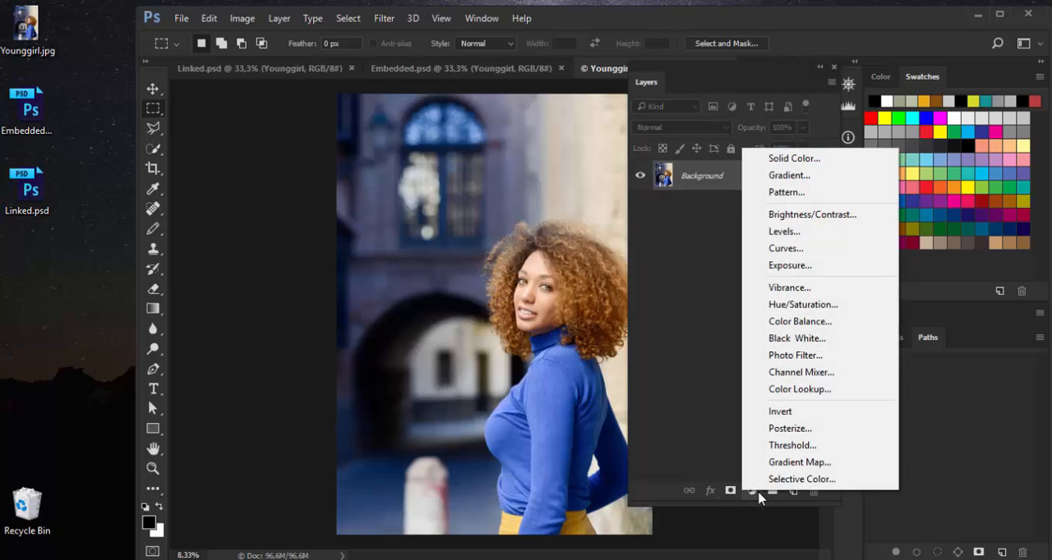
pyautogui.click(770, 390)
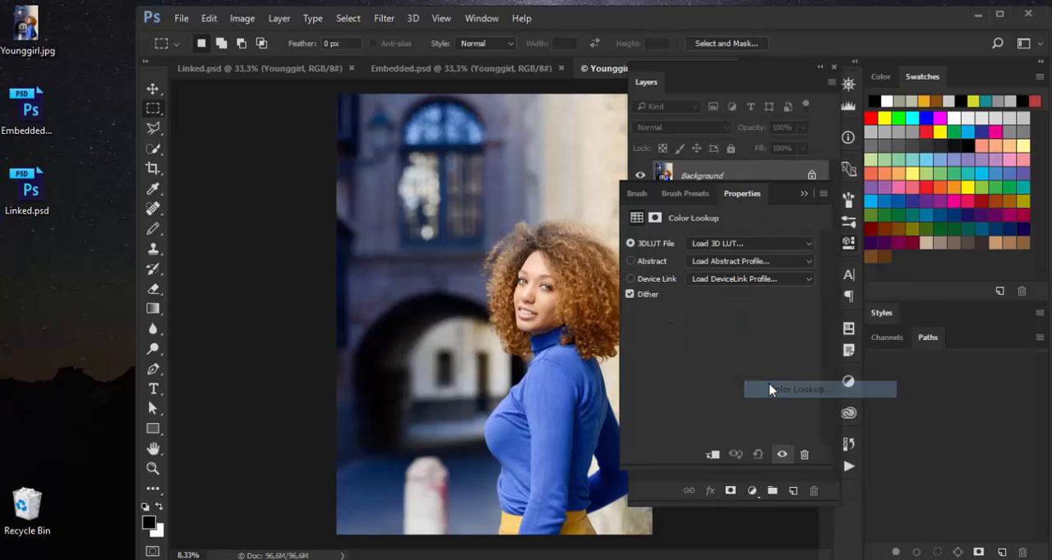
pyautogui.click(742, 247)
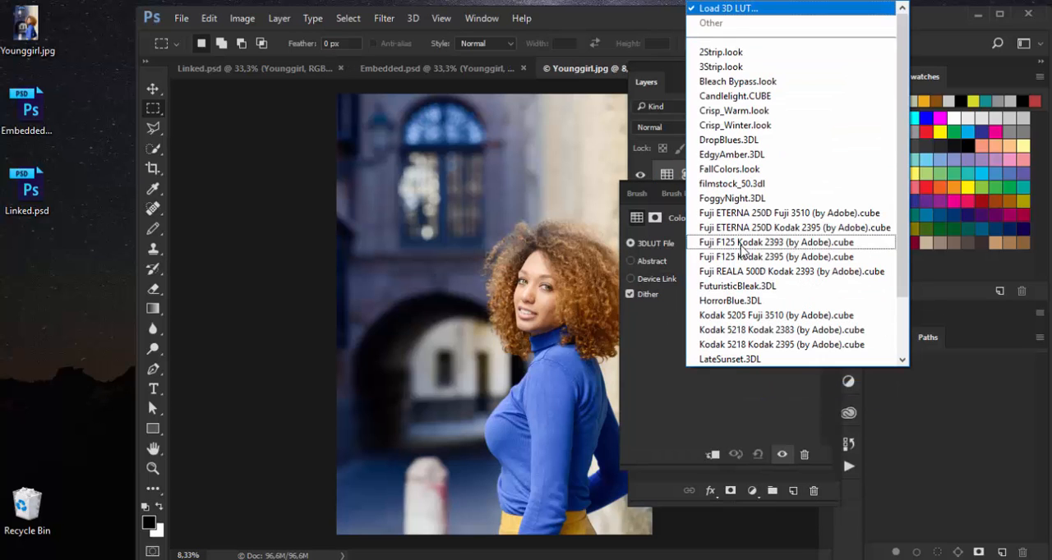
pyautogui.click(730, 98)
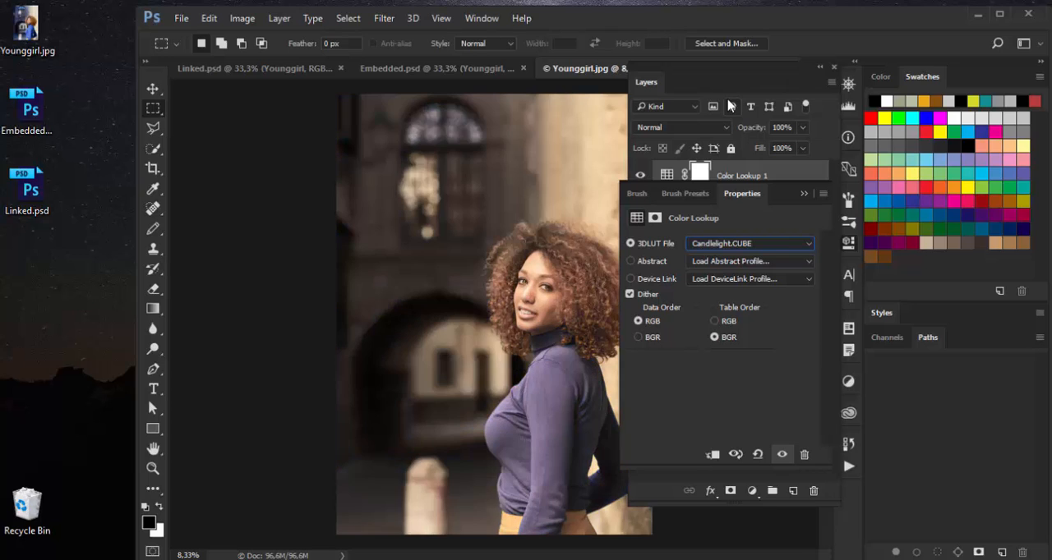
pyautogui.click(752, 245)
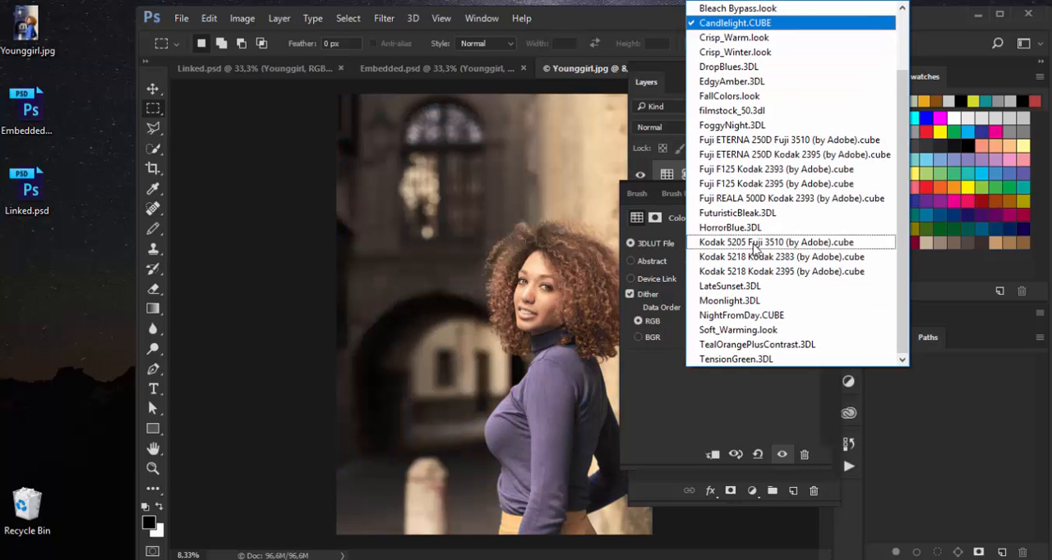
pyautogui.click(739, 85)
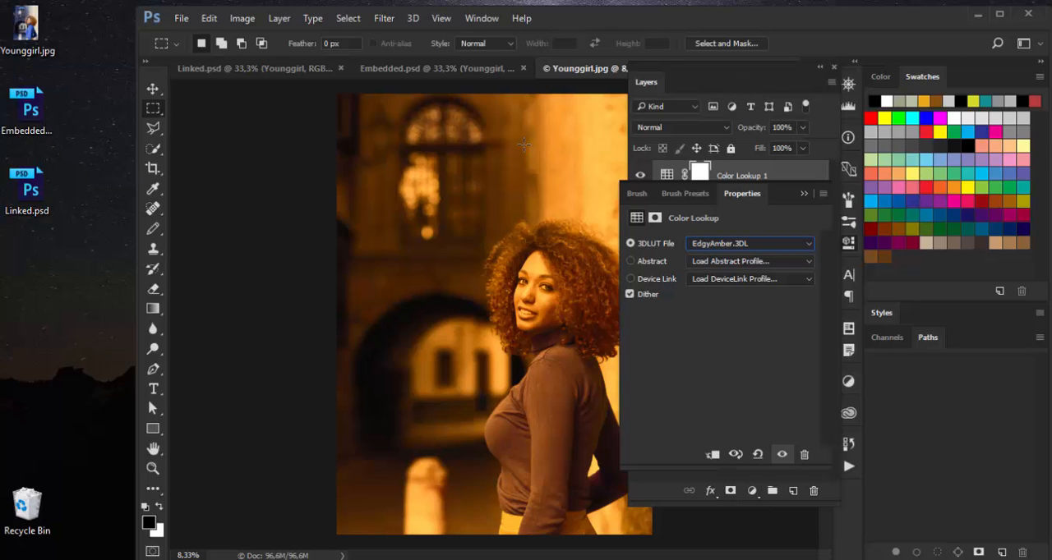
# Merge the Color Lookup adjustment into the Background layer of Younggirl.jpg, then save and close the photo.
pyautogui.hotkey('ctrl', 'e')
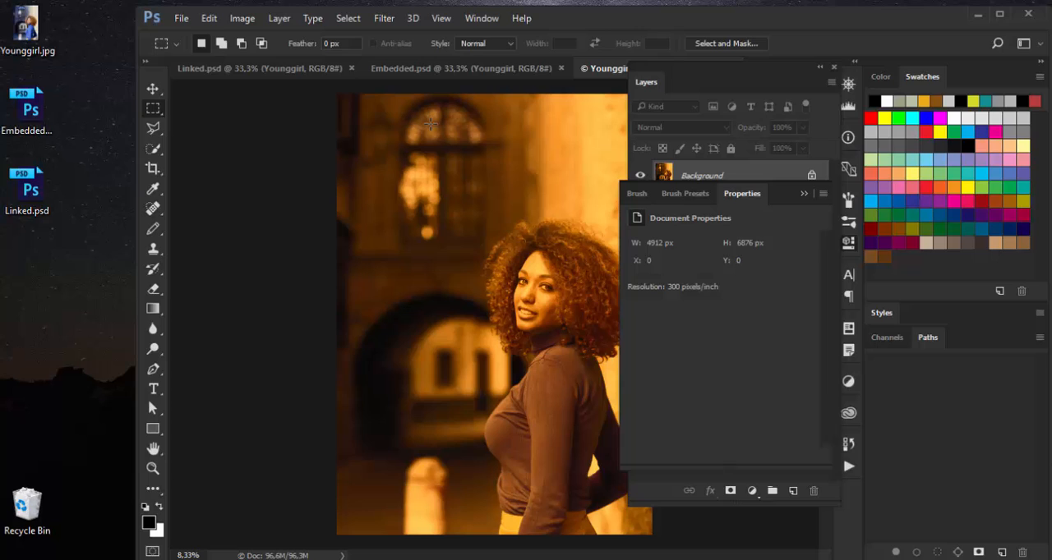
pyautogui.click(184, 19)
pyautogui.click(194, 176)
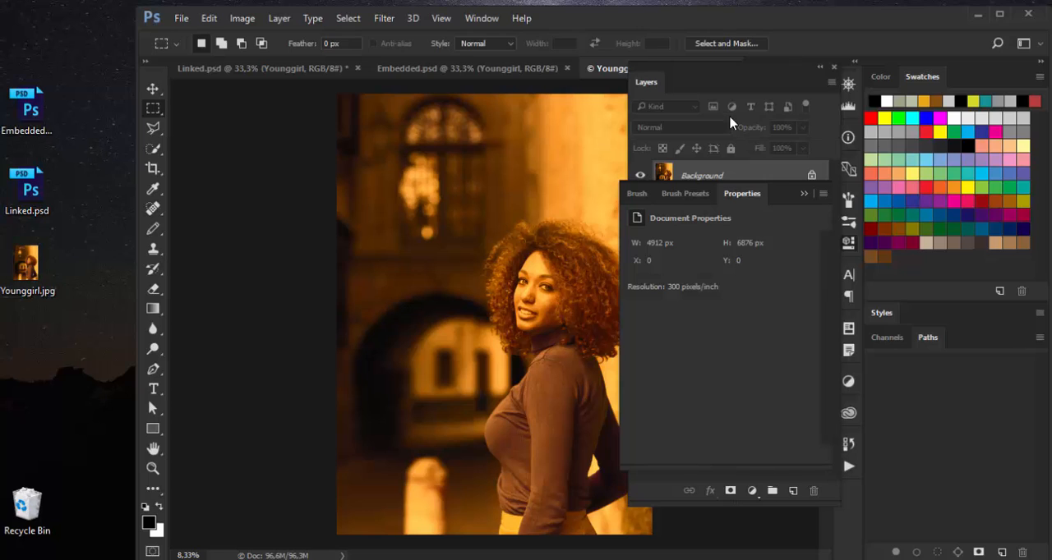
pyautogui.rightClick(614, 74)
pyautogui.click(645, 96)
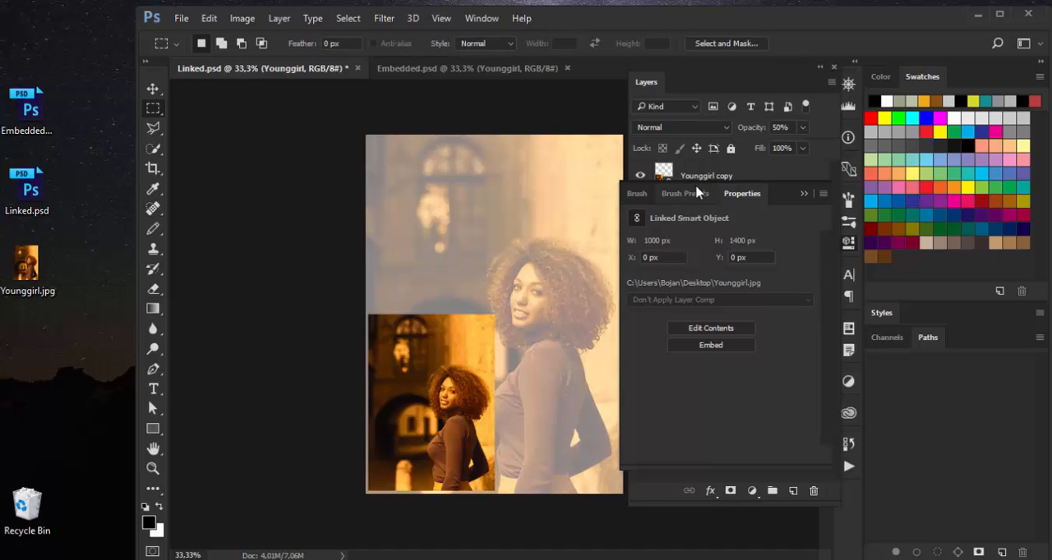
# Compare how the smart objects in Linked.psd and Embedded.psd respond to the edited Younggirl.jpg.
pyautogui.click(803, 194)
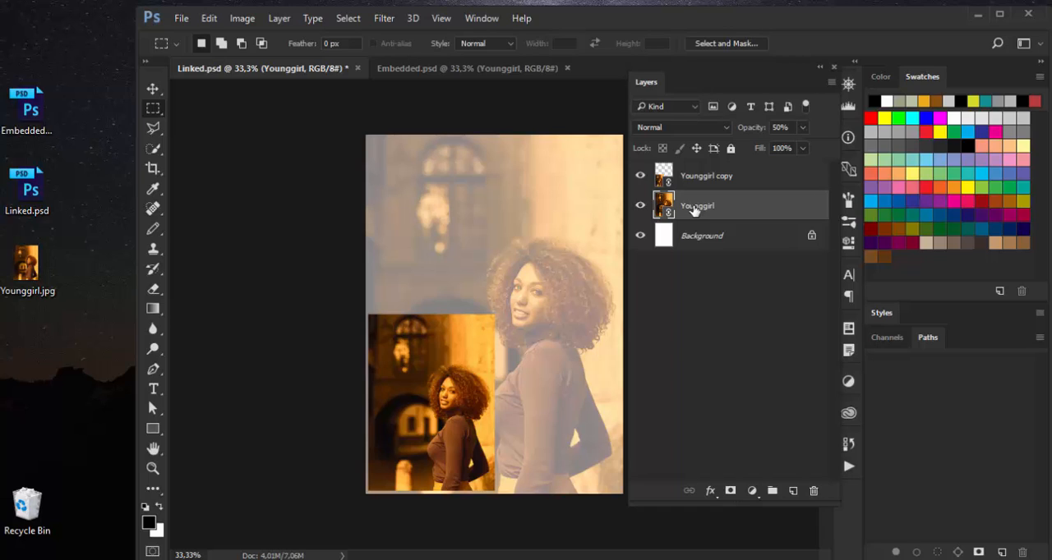
pyautogui.click(484, 70)
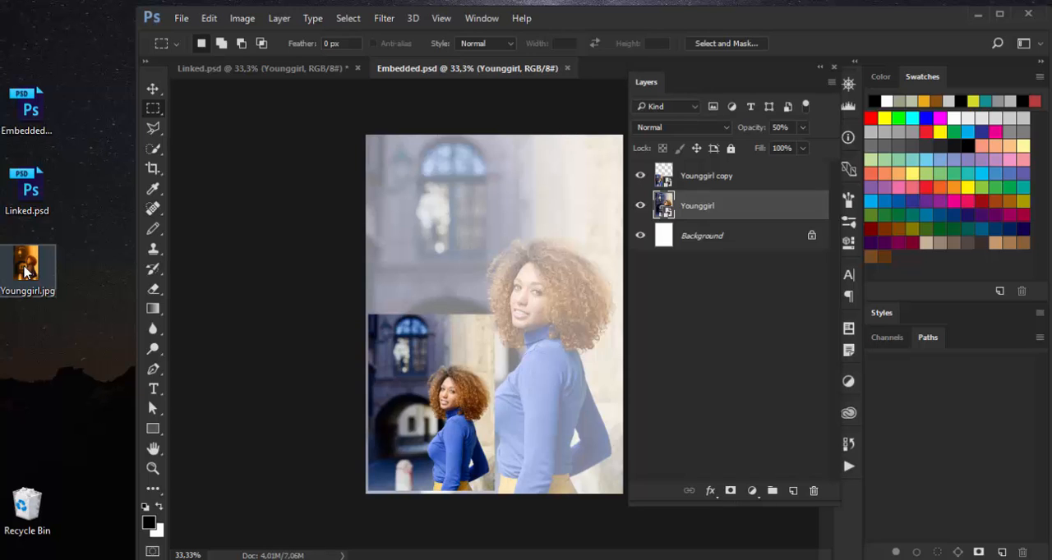
pyautogui.click(288, 70)
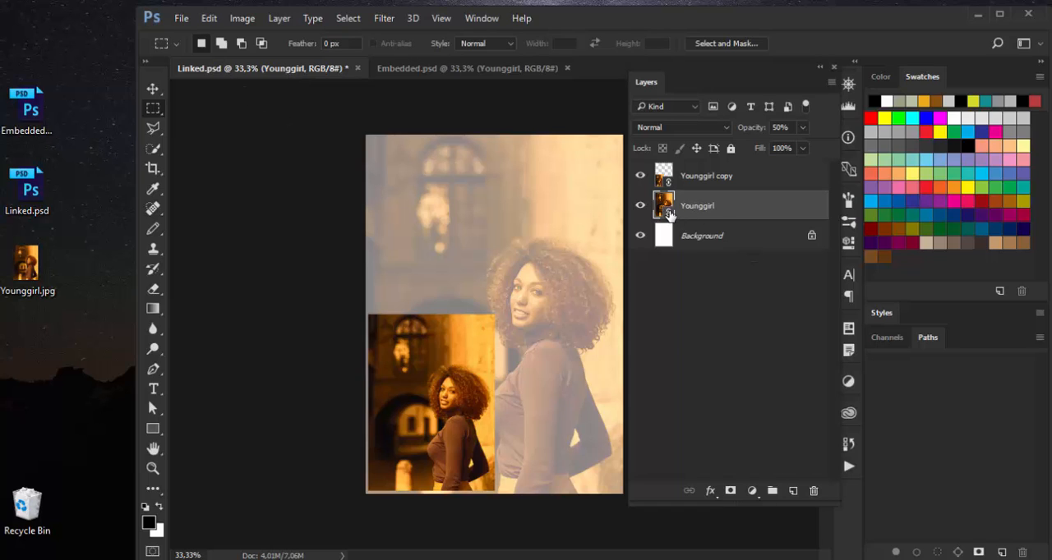
# Create a desktop folder named "new location" and move Younggirl.jpg into it.
pyautogui.rightClick(79, 239)
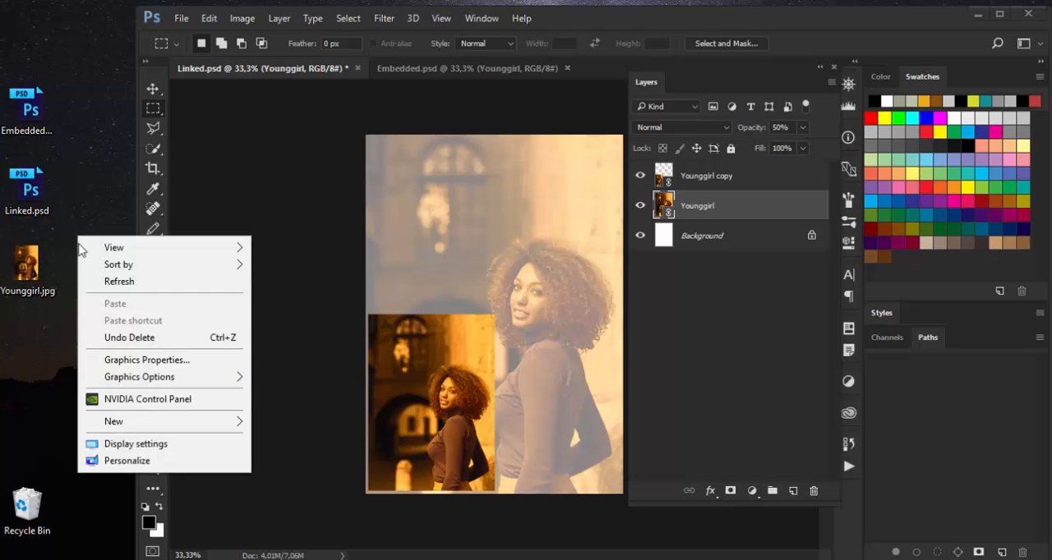
pyautogui.moveTo(144, 421)
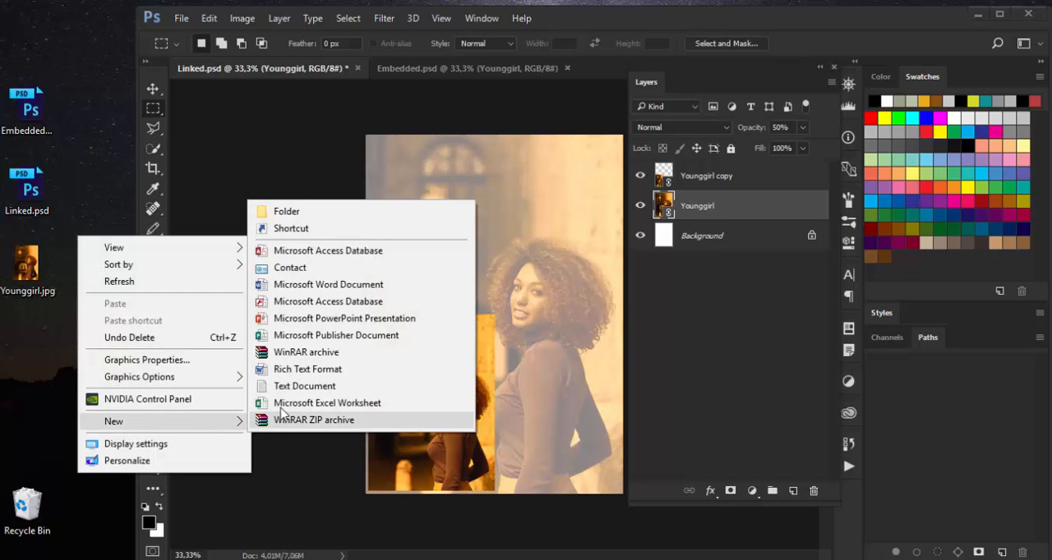
pyautogui.click(284, 212)
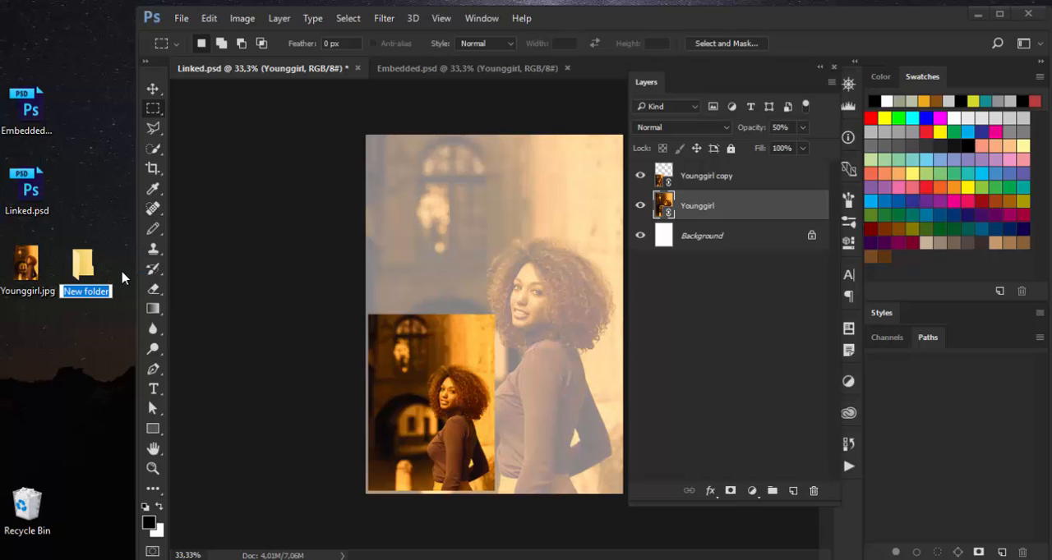
pyautogui.write('n')
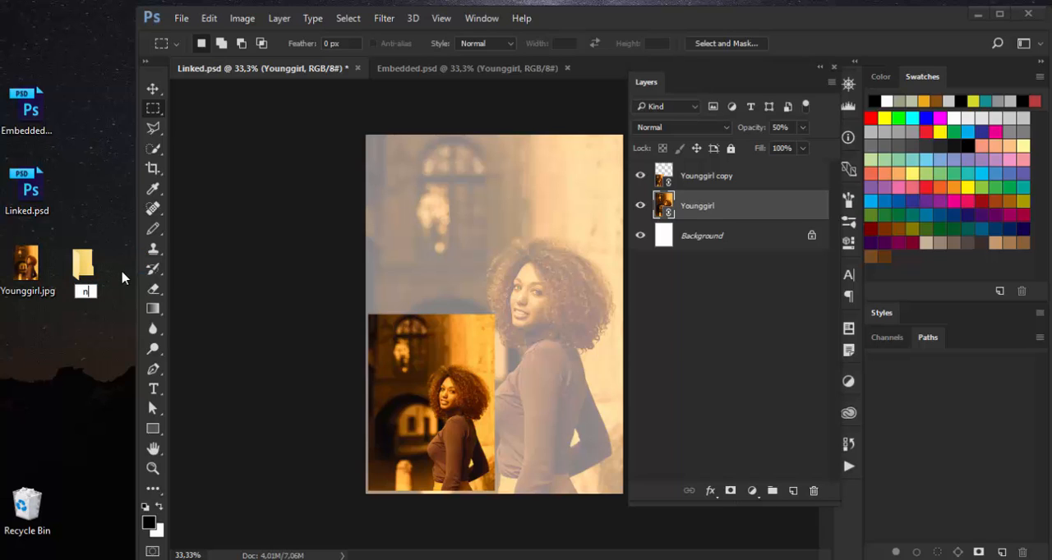
pyautogui.write('ew location')
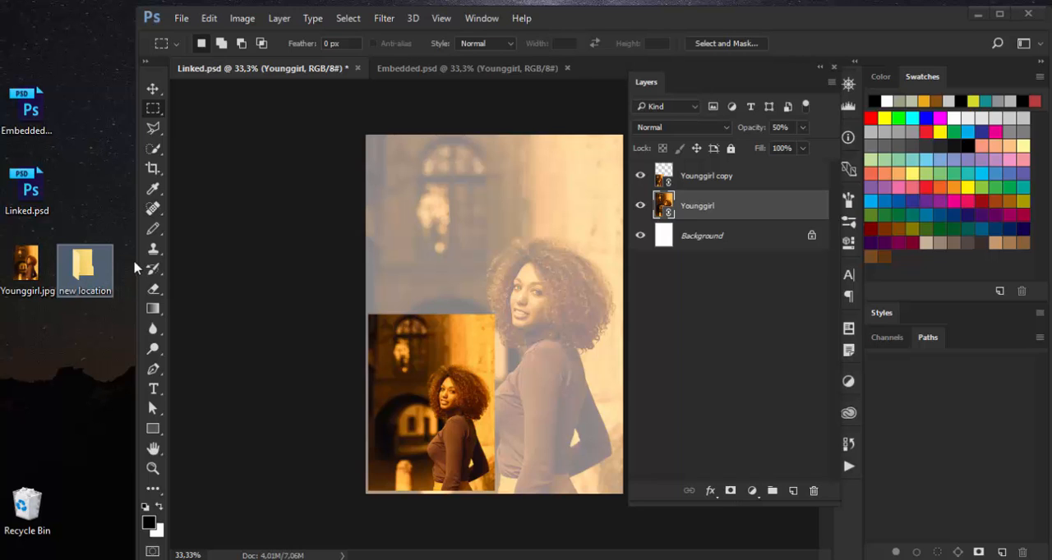
pyautogui.moveTo(24, 265); pyautogui.dragTo(93, 268)
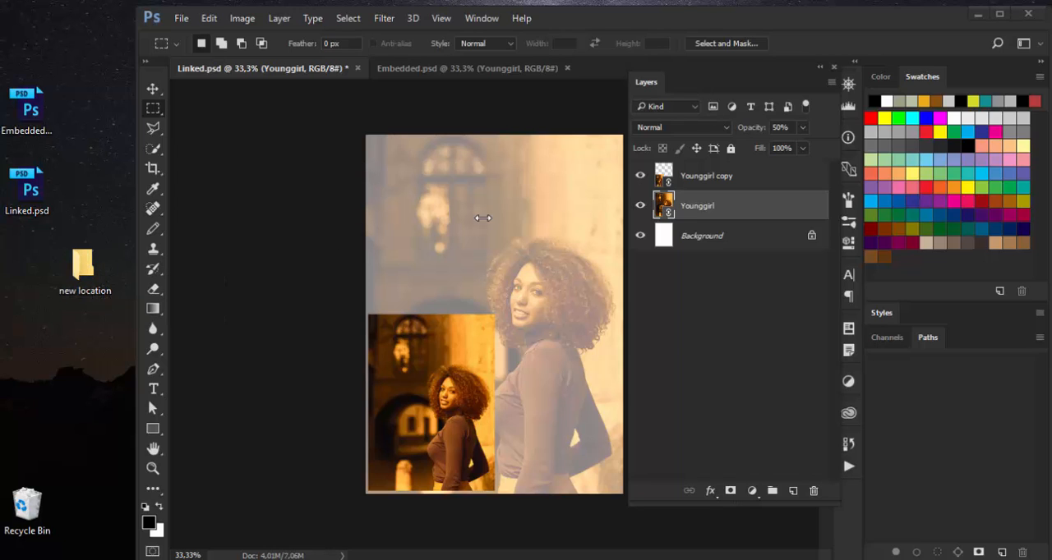
# Check both documents for a missing source file and relink Linked.psd's Younggirl layer to Younggirl.jpg in the "new location" folder.
pyautogui.click(471, 69)
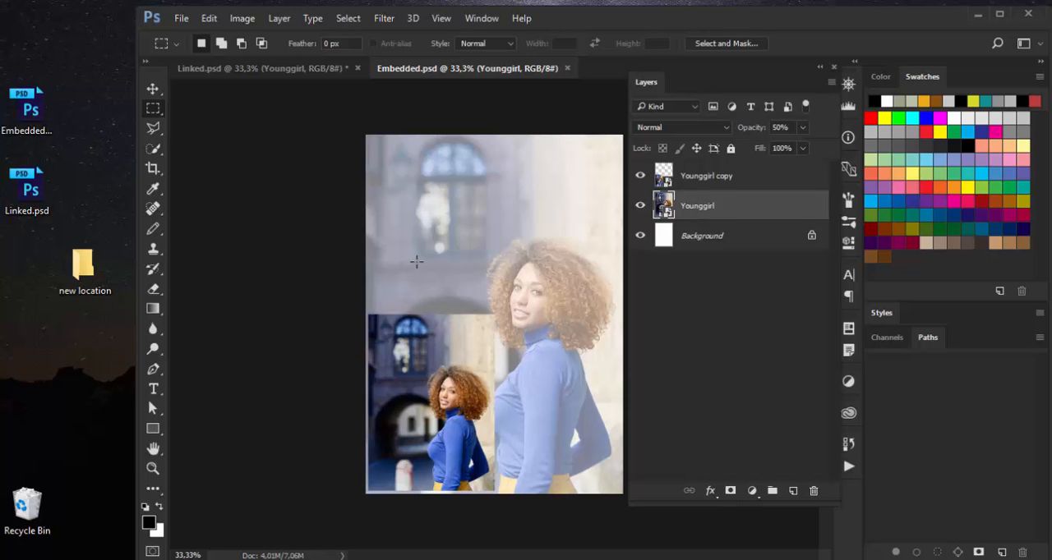
pyautogui.click(297, 71)
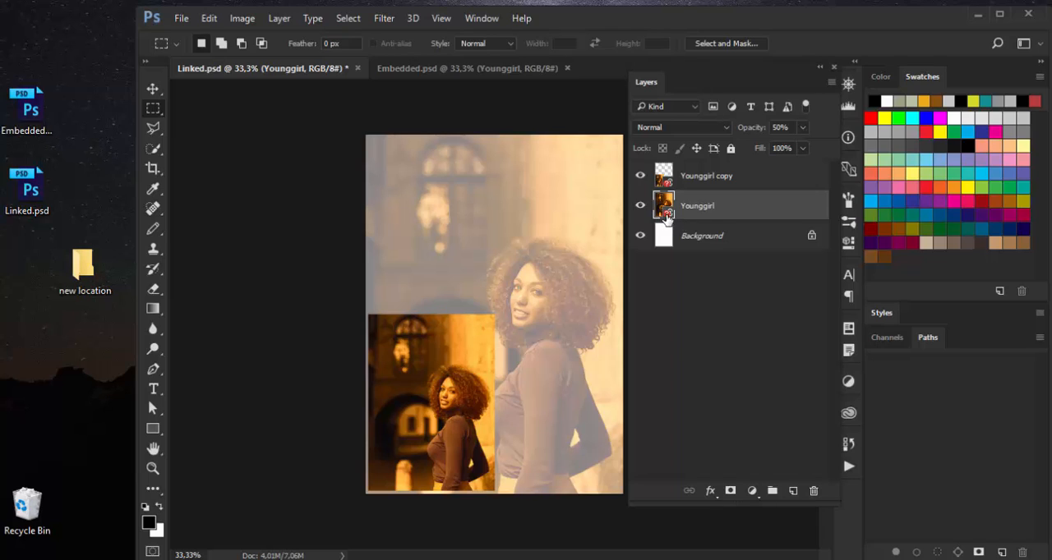
pyautogui.rightClick(739, 209)
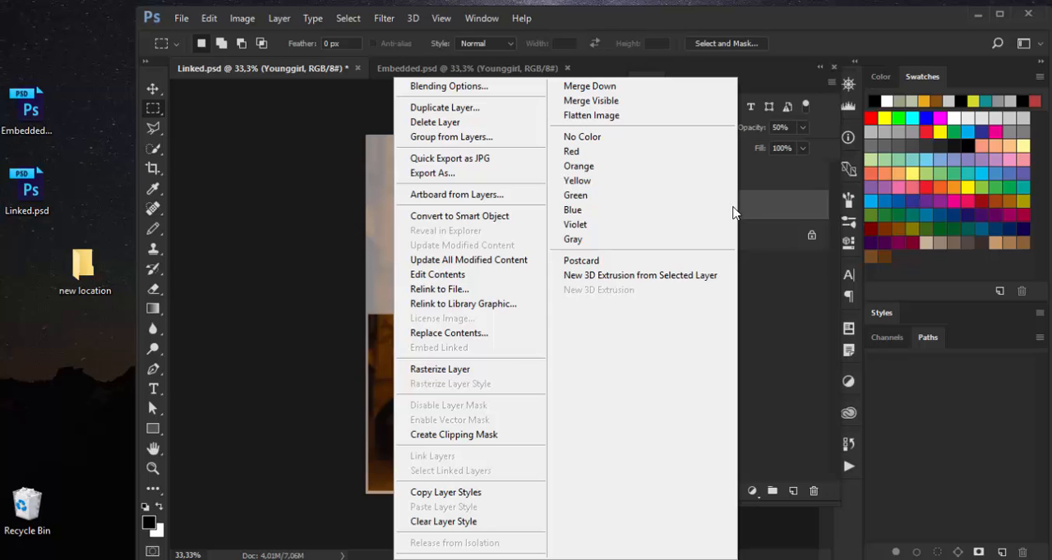
pyautogui.click(460, 291)
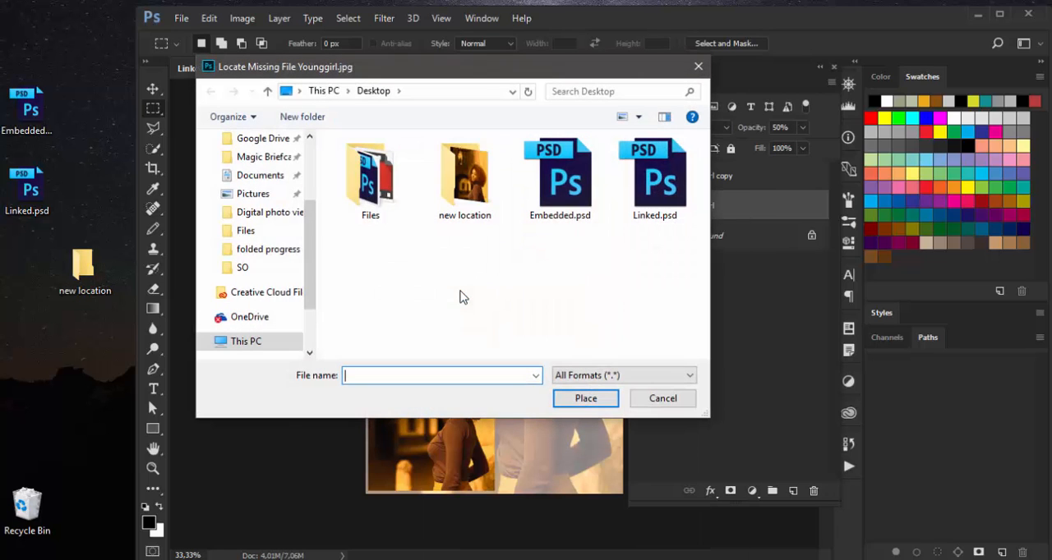
pyautogui.doubleClick(464, 184)
pyautogui.click(368, 190)
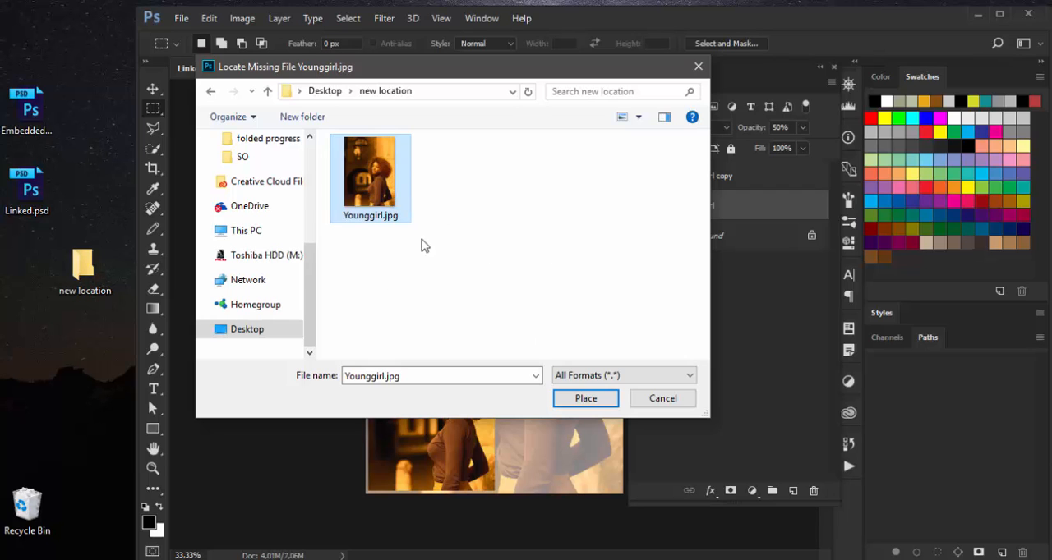
pyautogui.click(588, 398)
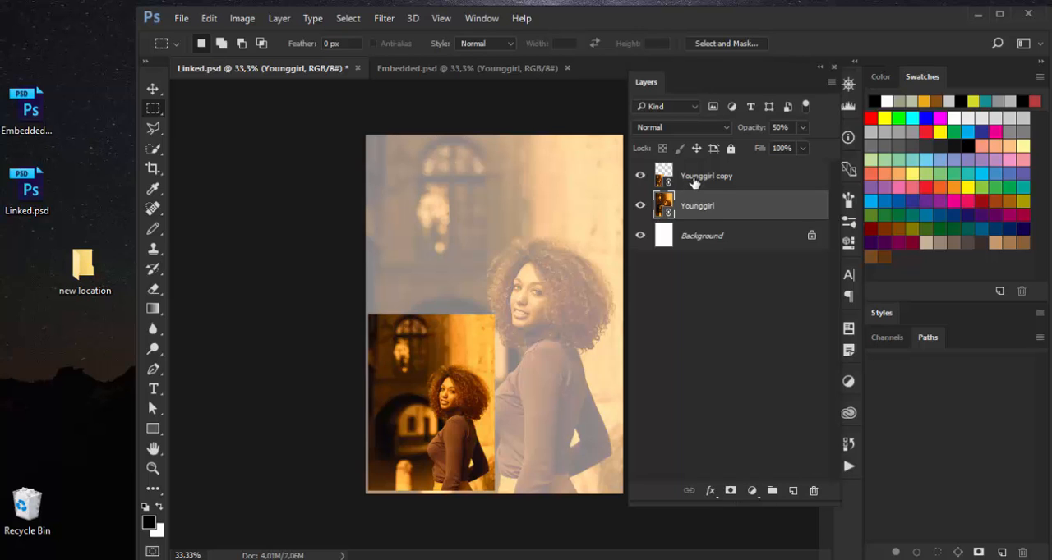
# Enlarge the Younggirl copy layer in Linked.psd to about 17.4%, keeping its lower-left corner in place.
pyautogui.click(694, 182)
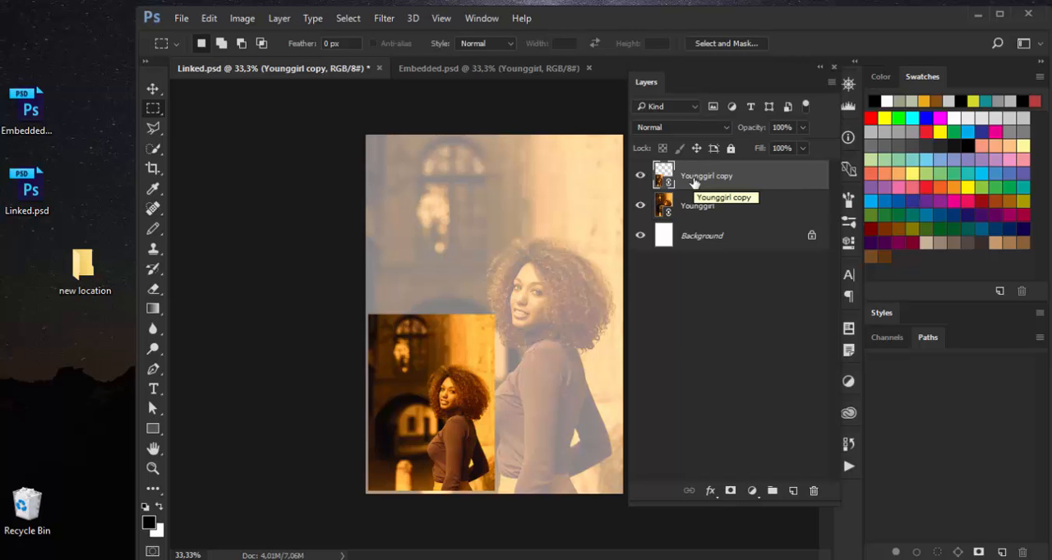
pyautogui.hotkey('ctrl', 't')
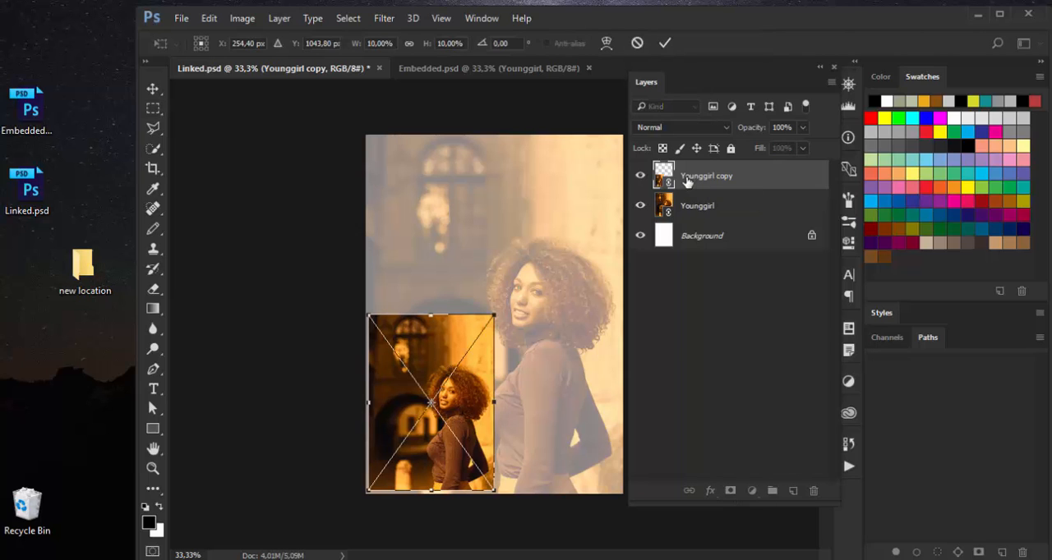
pyautogui.moveTo(495, 314); pyautogui.dragTo(607, 197)
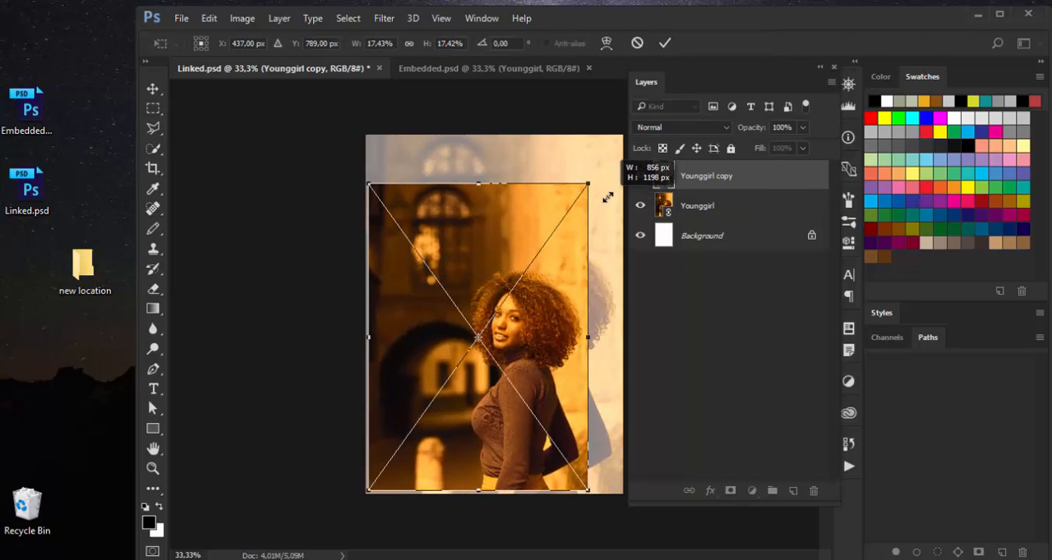
pyautogui.click(663, 44)
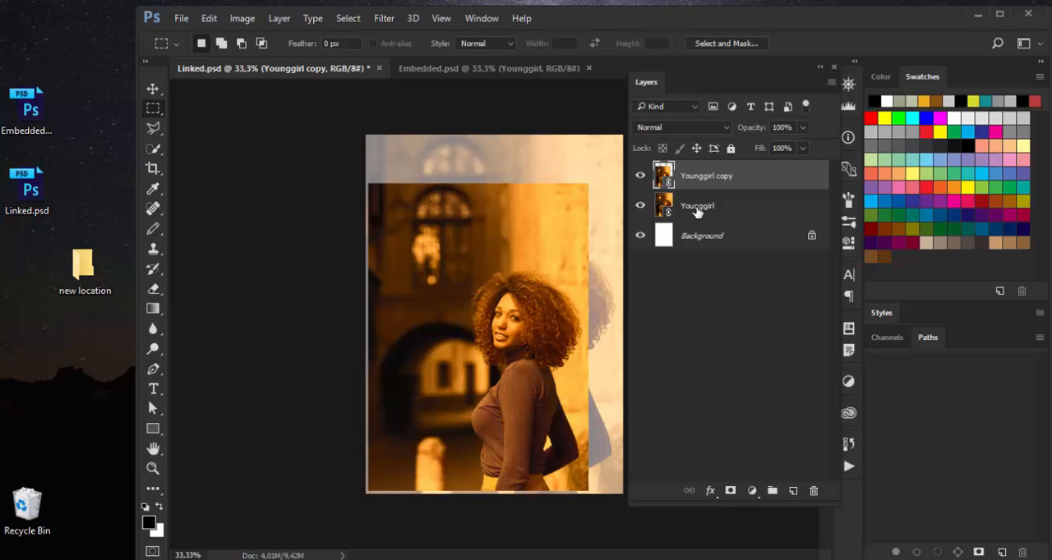
pyautogui.click(180, 19)
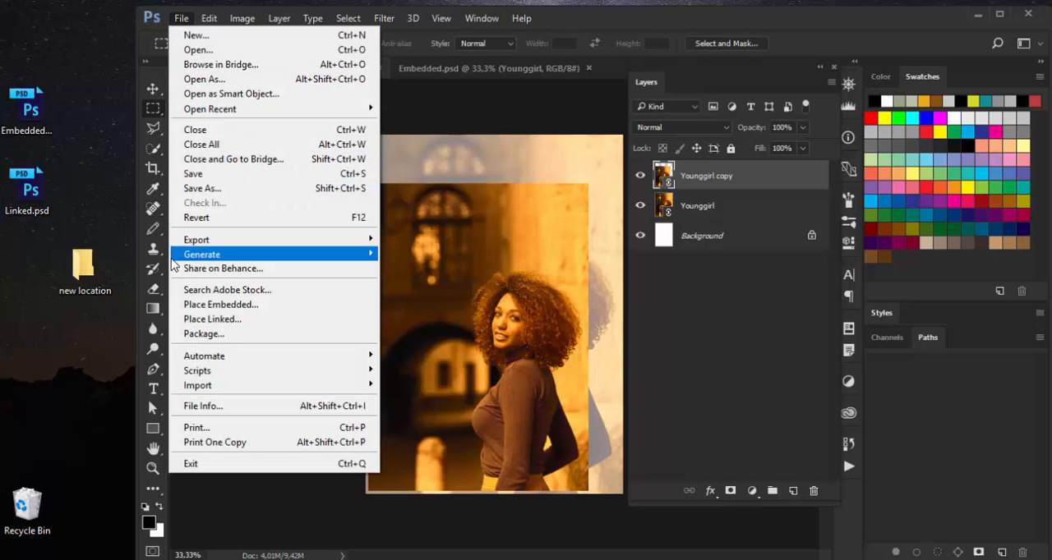
pyautogui.moveTo(173, 262)
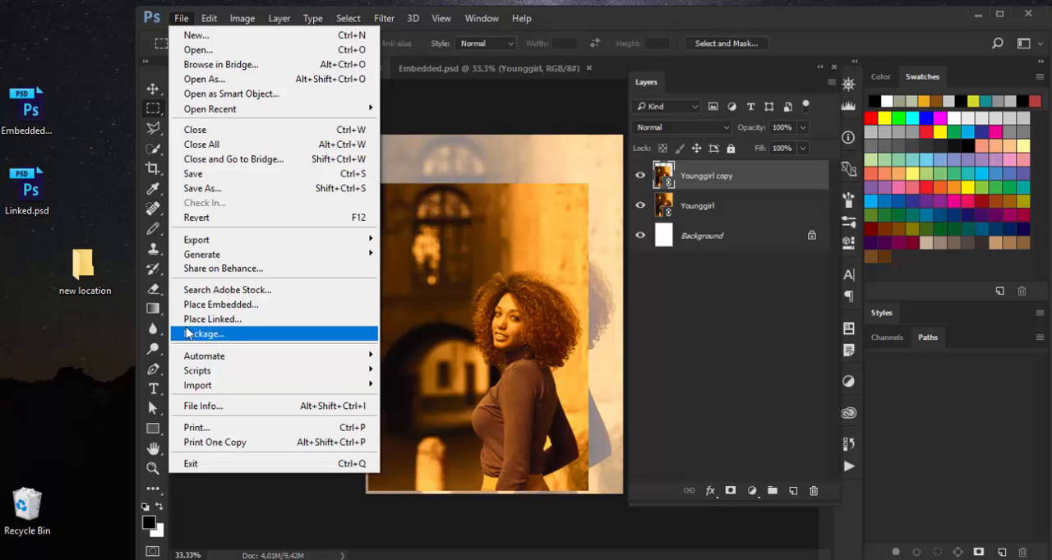
pyautogui.click(479, 122)
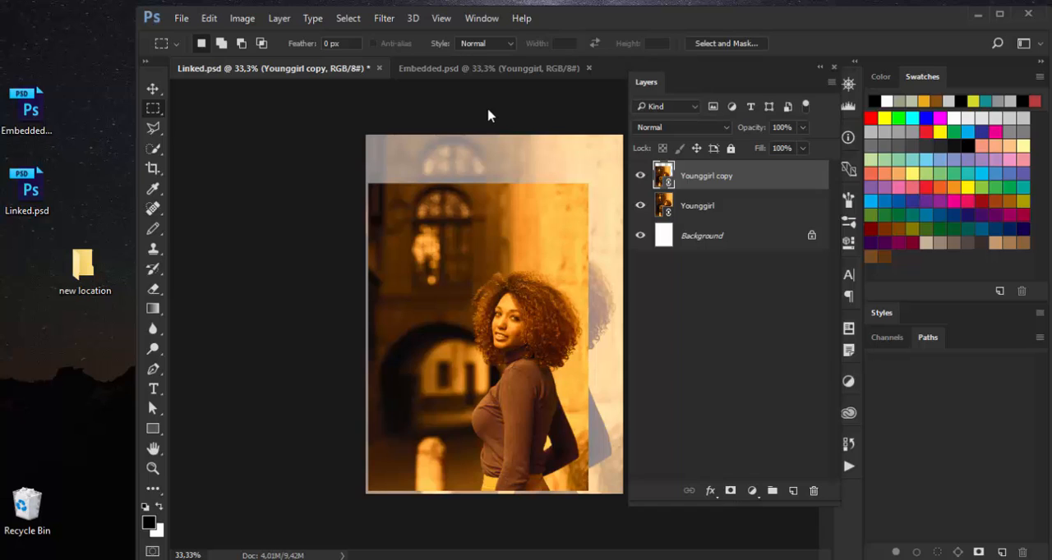